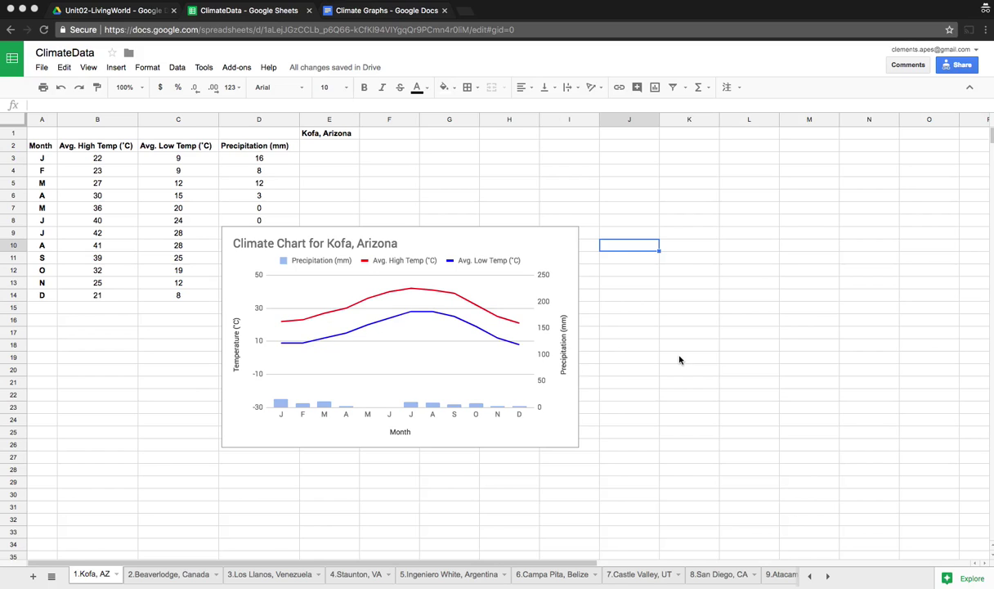
Delete the existing climate chart for Kofa, Arizona from the sheet.
{"action": "left_click", "coordinate": [551, 239]}
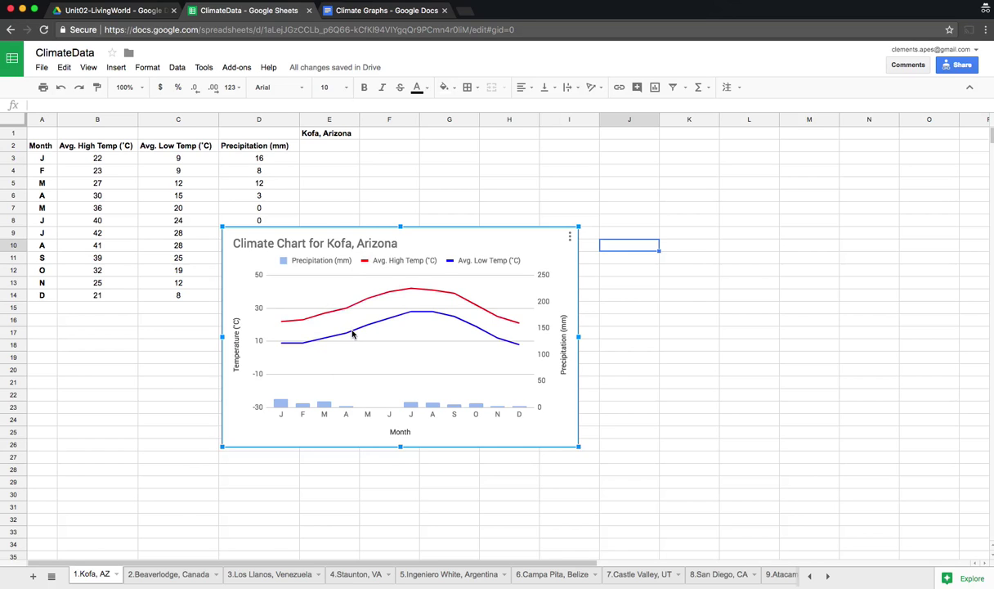
{"action": "mouse_move", "coordinate": [304, 405]}
{"action": "double_click", "coordinate": [547, 245]}
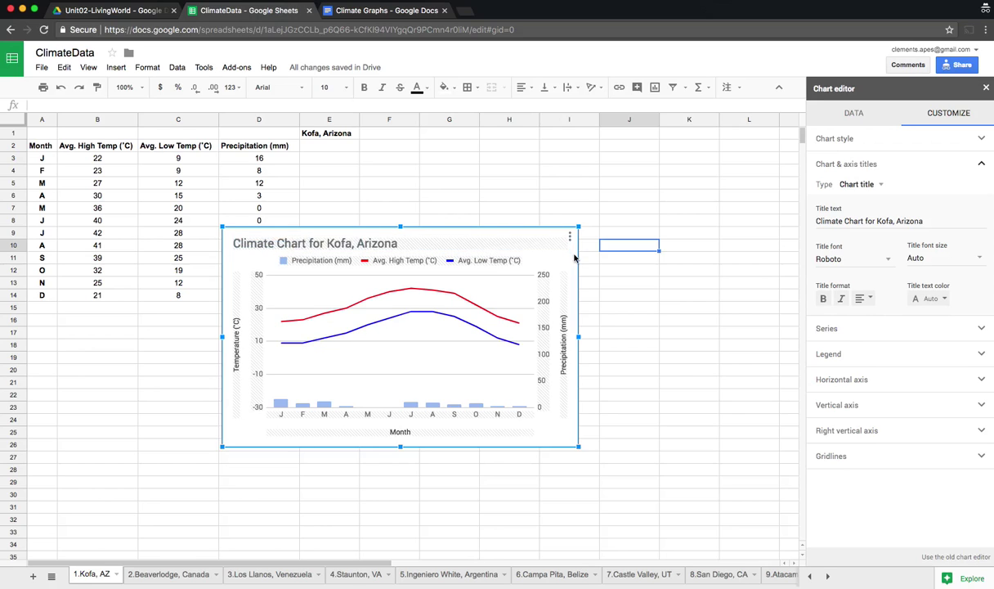
{"action": "left_click", "coordinate": [545, 182]}
{"action": "left_click", "coordinate": [528, 235]}
{"action": "key", "text": "Delete"}
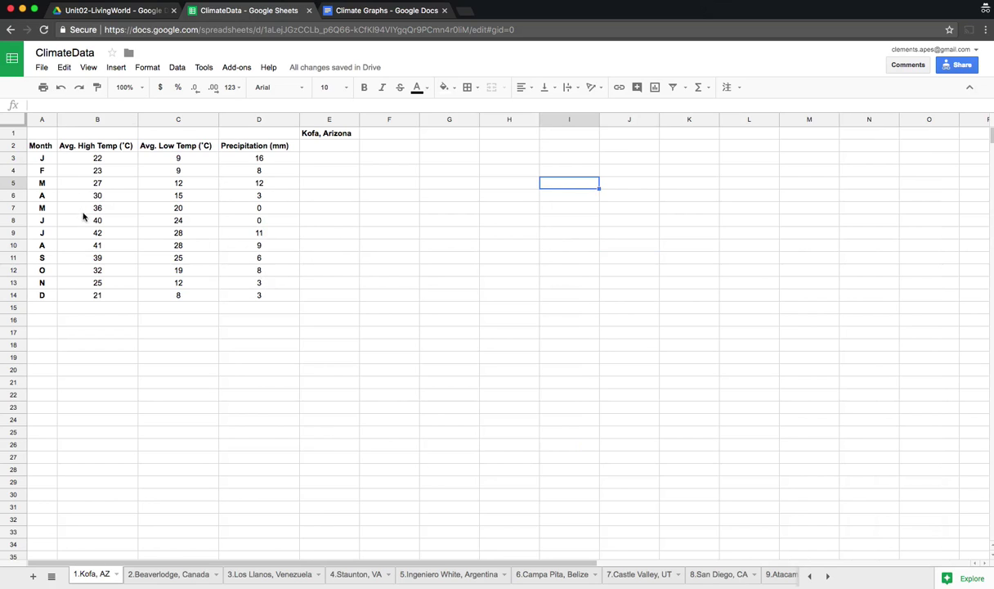
{"action": "left_click", "coordinate": [43, 68]}
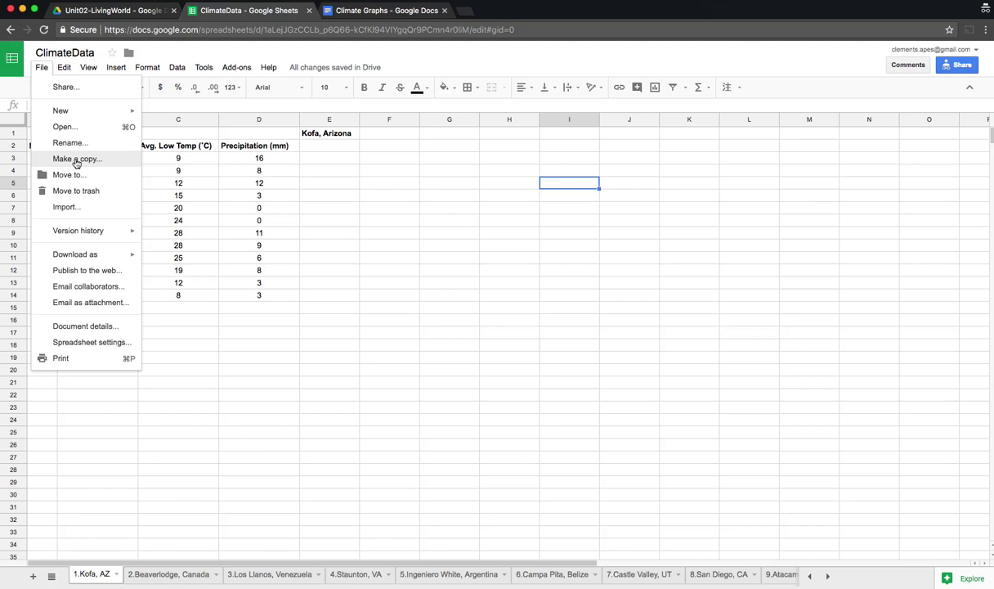
{"action": "left_click", "coordinate": [240, 183]}
{"action": "left_click", "coordinate": [212, 294]}
{"action": "left_click", "coordinate": [260, 299]}
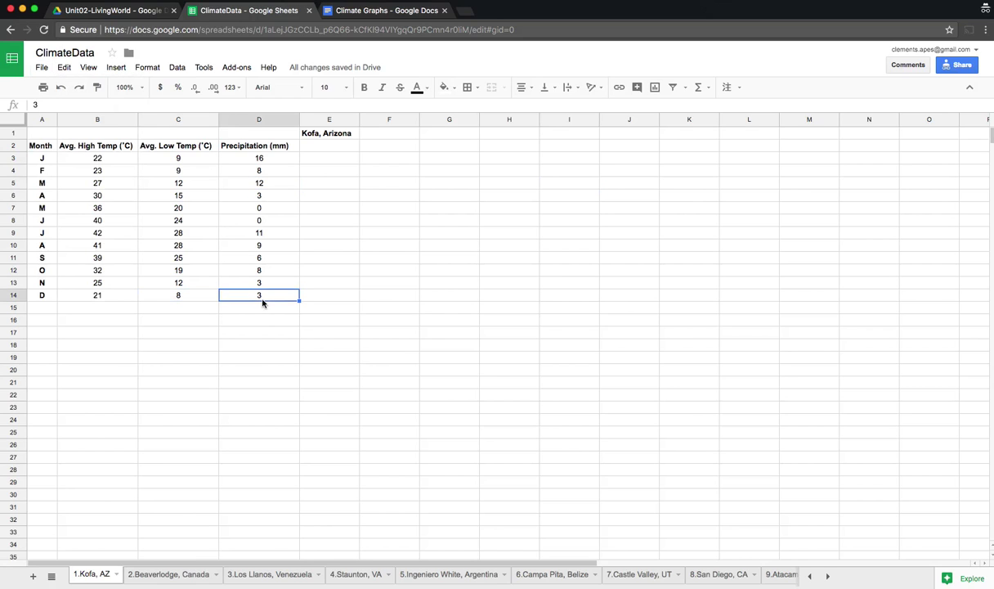
{"action": "left_click", "coordinate": [272, 320]}
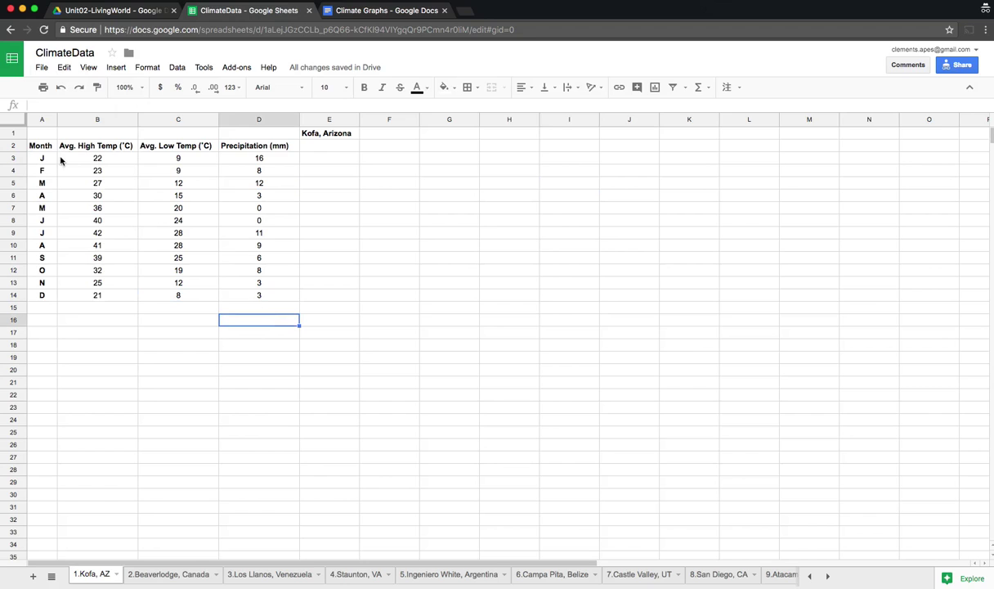
Insert a chart from the month, temperature and precipitation data in A2:D14 and change its type to Combo chart.
{"action": "left_click_drag", "start_coordinate": [50, 150], "coordinate": [247, 299]}
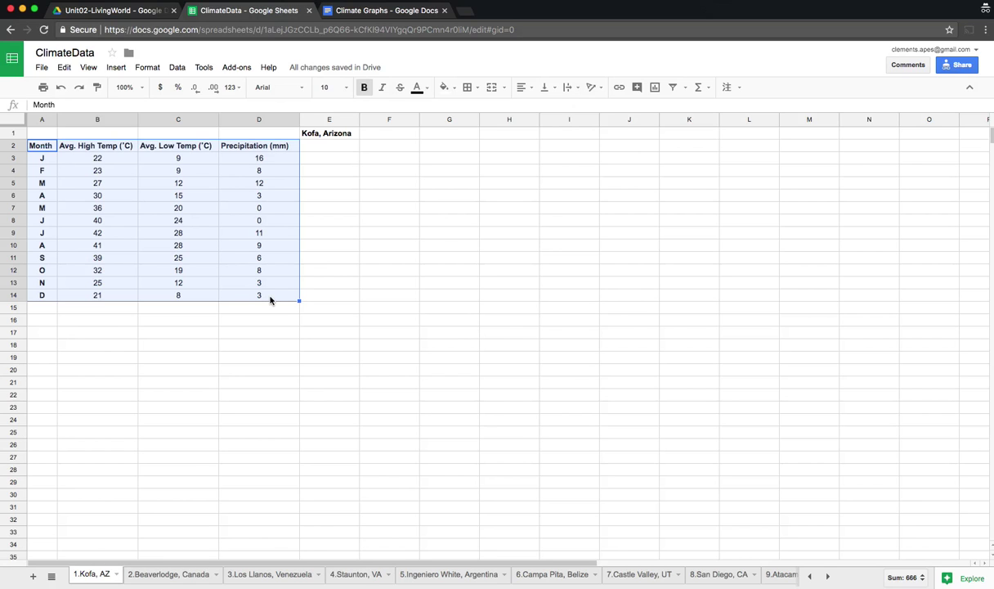
{"action": "left_click", "coordinate": [116, 68]}
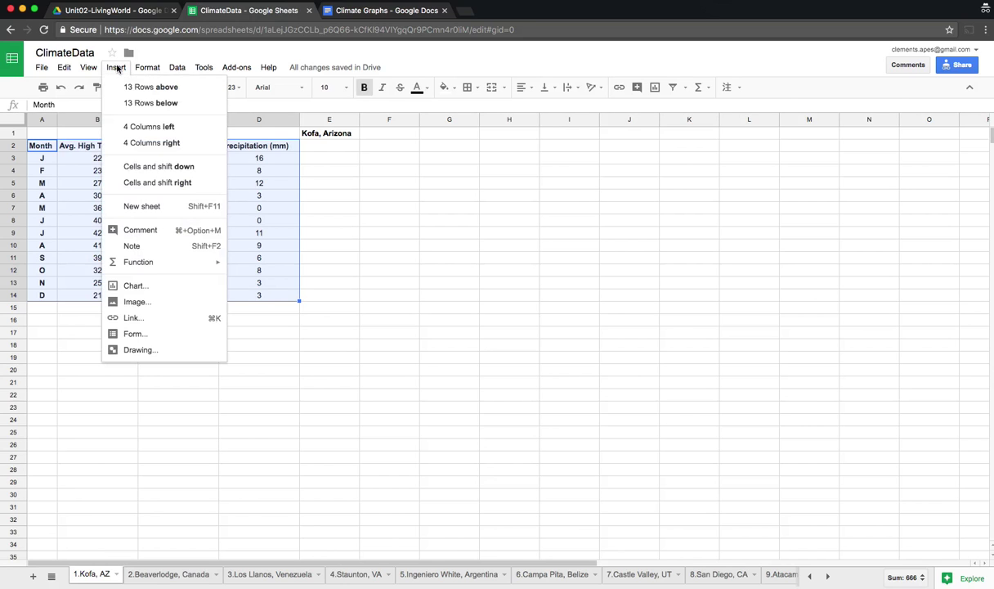
{"action": "left_click", "coordinate": [136, 286]}
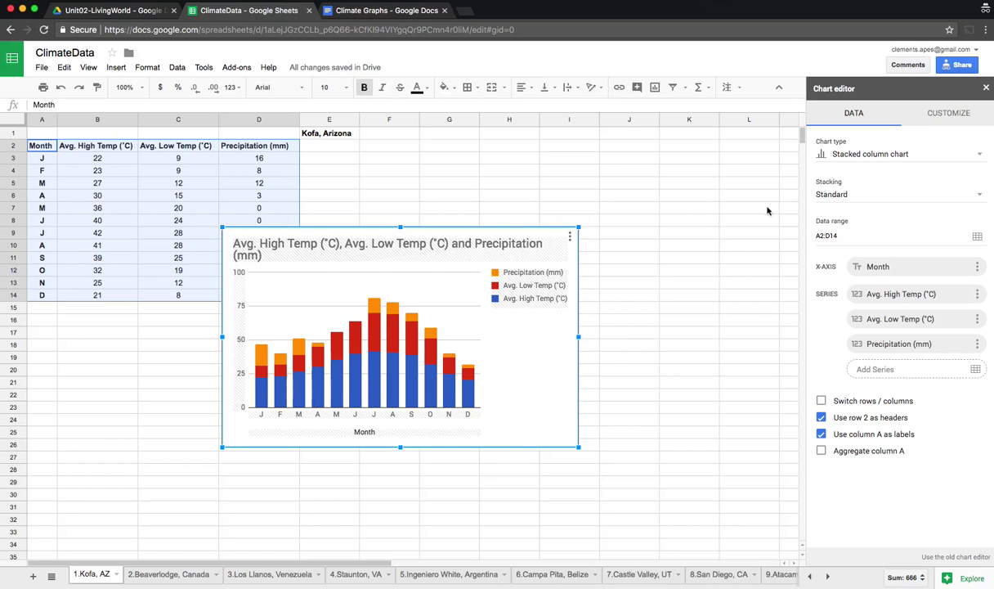
{"action": "left_click", "coordinate": [861, 161]}
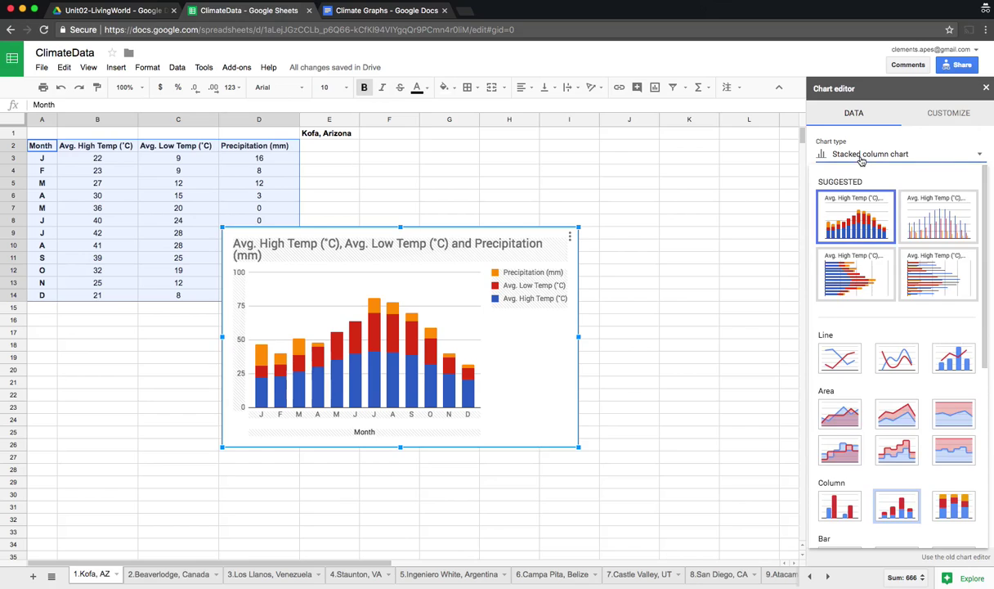
{"action": "left_click", "coordinate": [955, 363]}
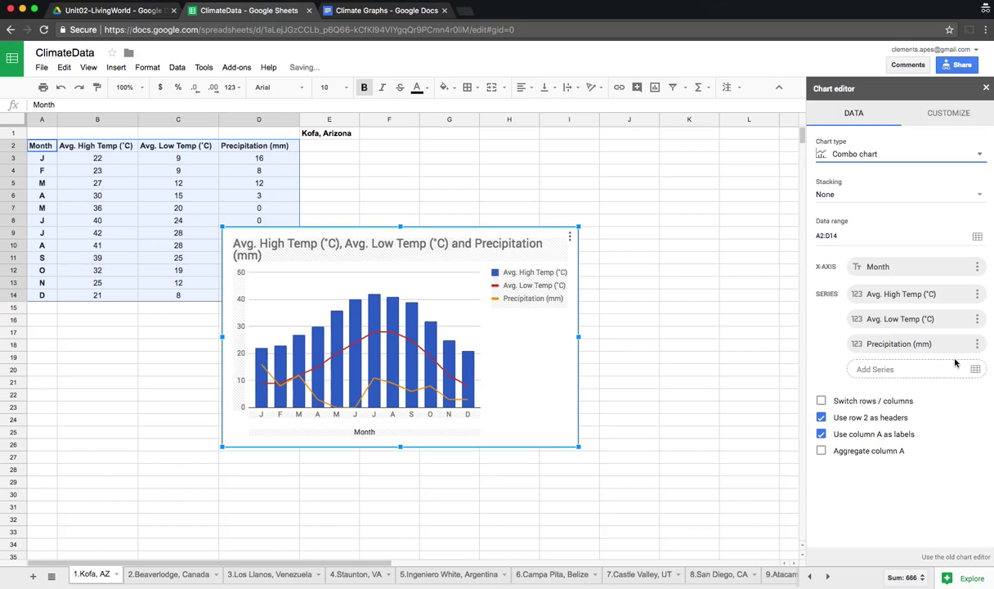
{"action": "mouse_move", "coordinate": [261, 355]}
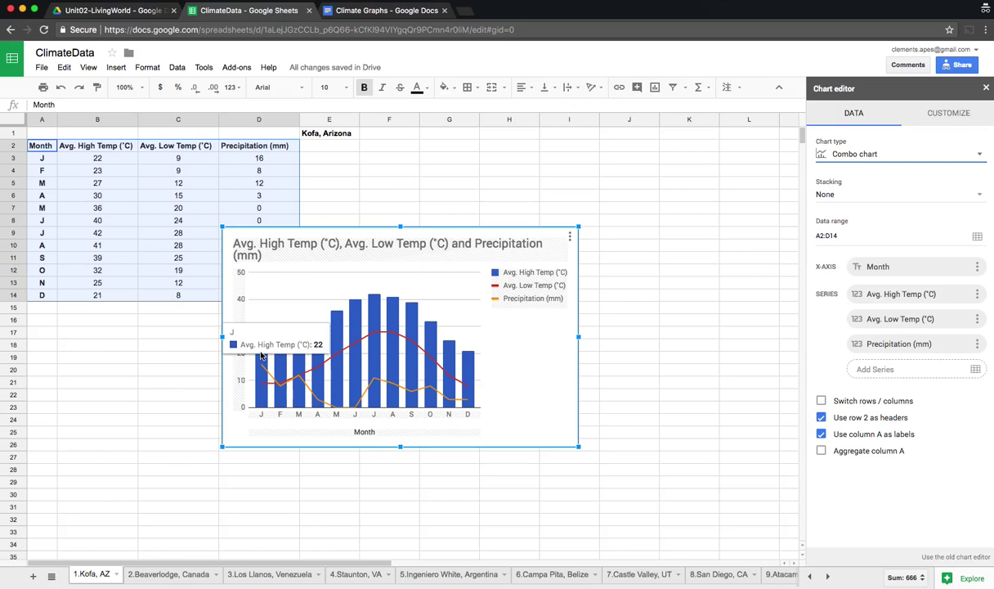
{"action": "mouse_move", "coordinate": [358, 361]}
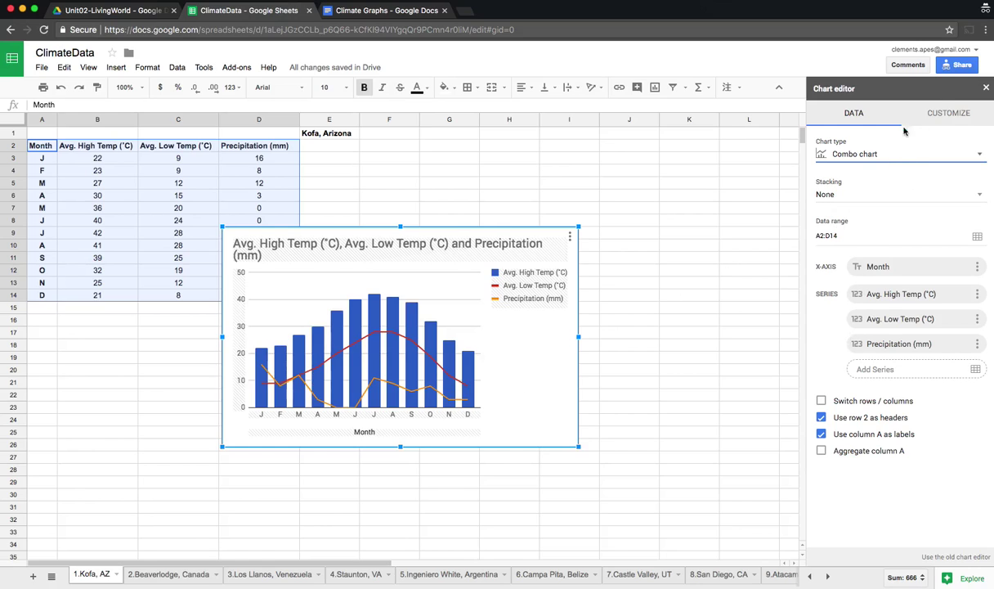
Set the chart title to "Climate Chart for Kofa, Arizona".
{"action": "left_click", "coordinate": [943, 116]}
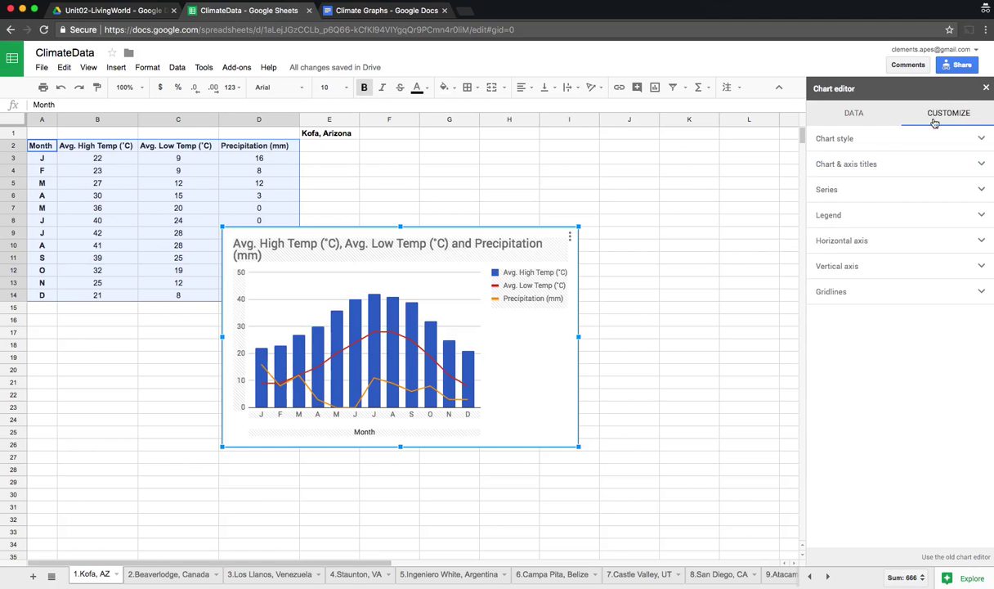
{"action": "left_click", "coordinate": [876, 143]}
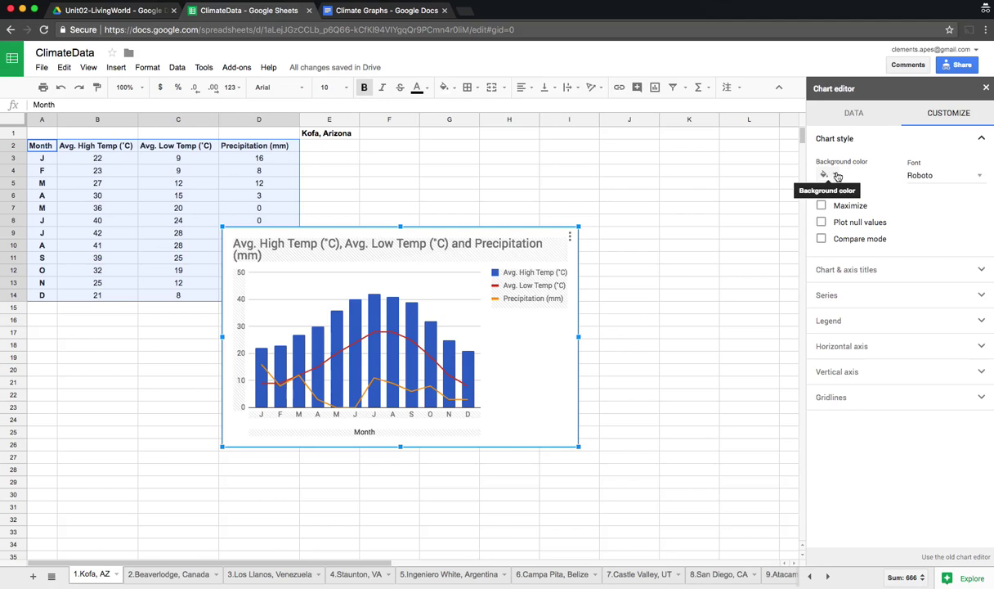
{"action": "left_click", "coordinate": [865, 141]}
{"action": "left_click", "coordinate": [870, 167]}
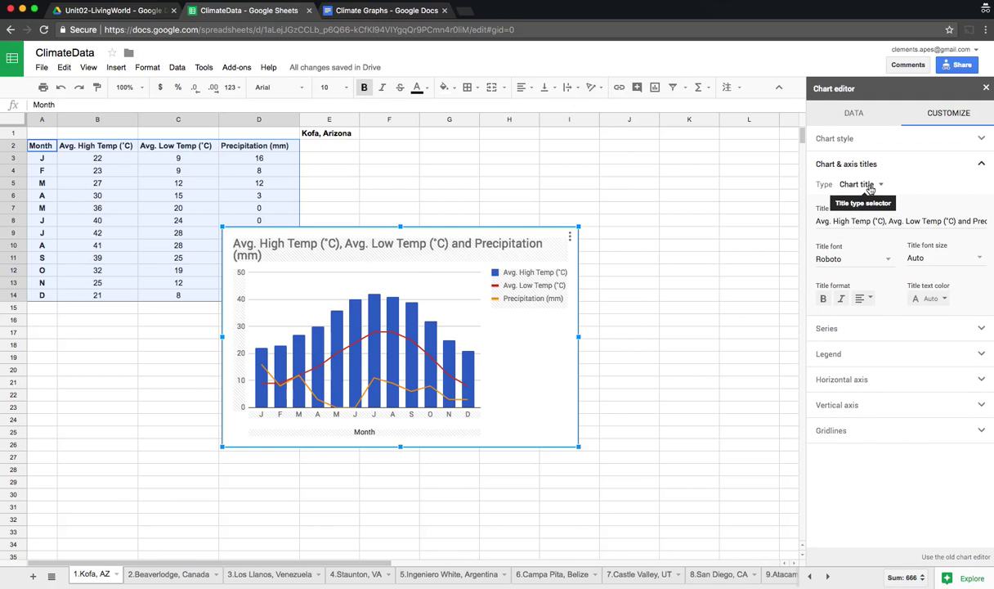
{"action": "left_click", "coordinate": [874, 220]}
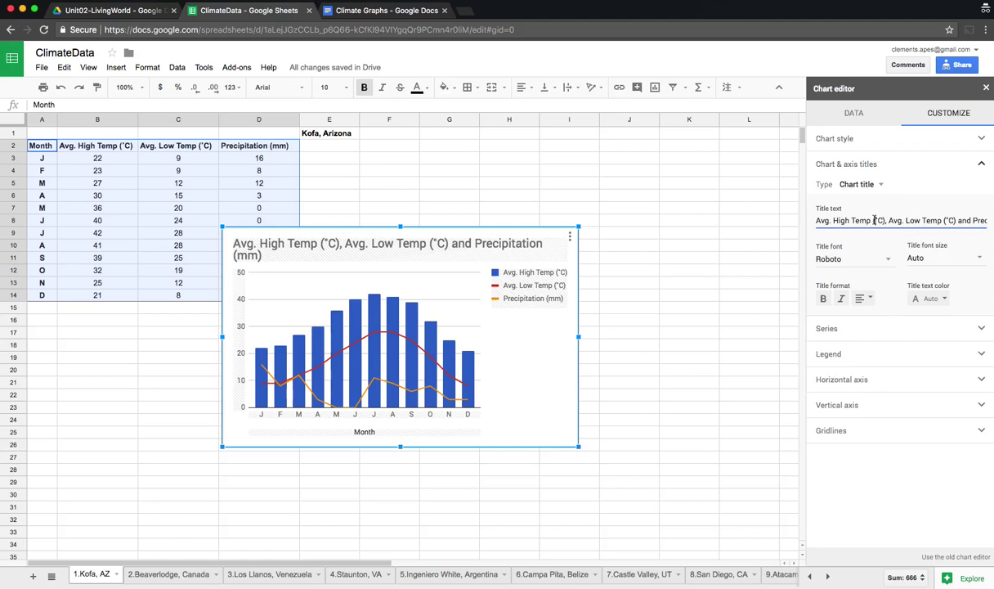
{"action": "triple_click", "coordinate": [874, 220]}
{"action": "type", "text": "Cli"}
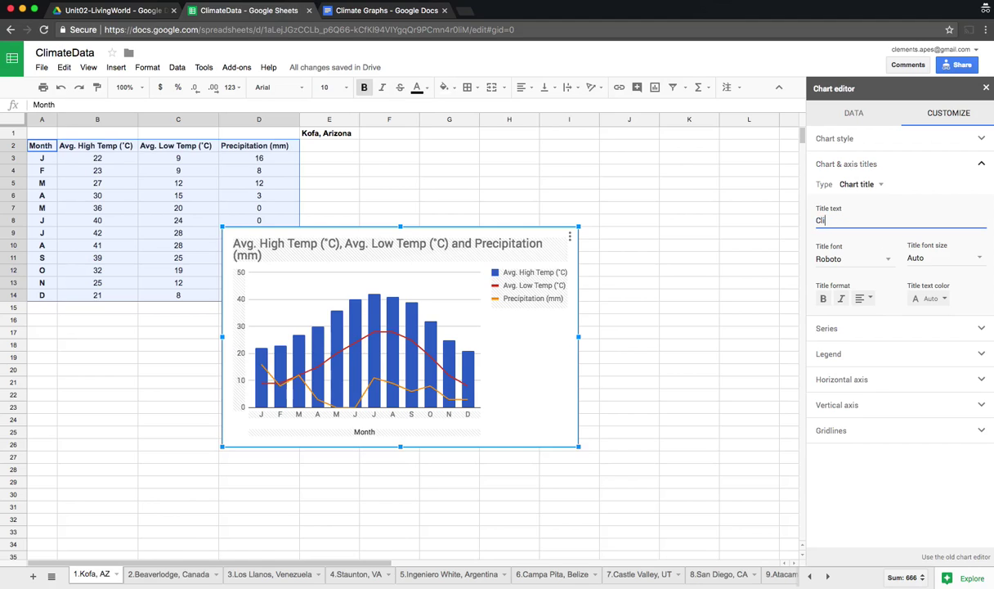
{"action": "type", "text": "mate Char"}
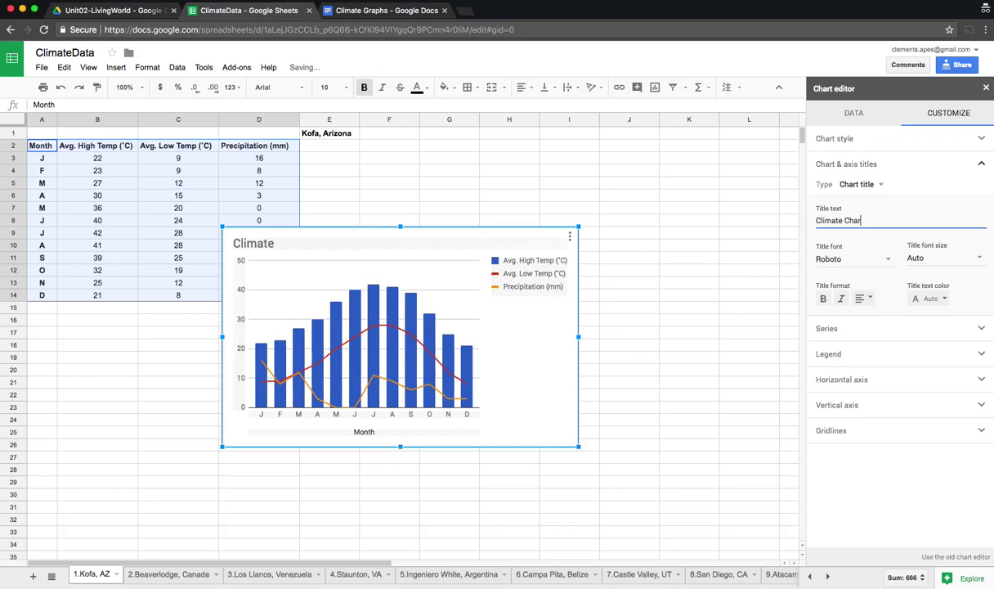
{"action": "type", "text": "t for Kofa, Arizao"}
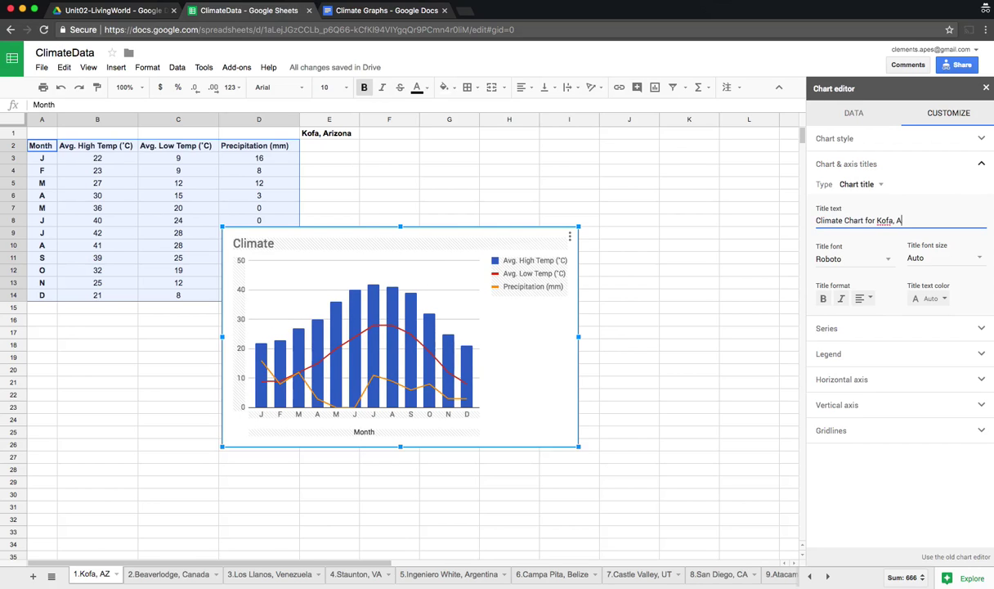
{"action": "key", "text": "BackSpace"}
{"action": "key", "text": "BackSpace"}
{"action": "type", "text": "ona"}
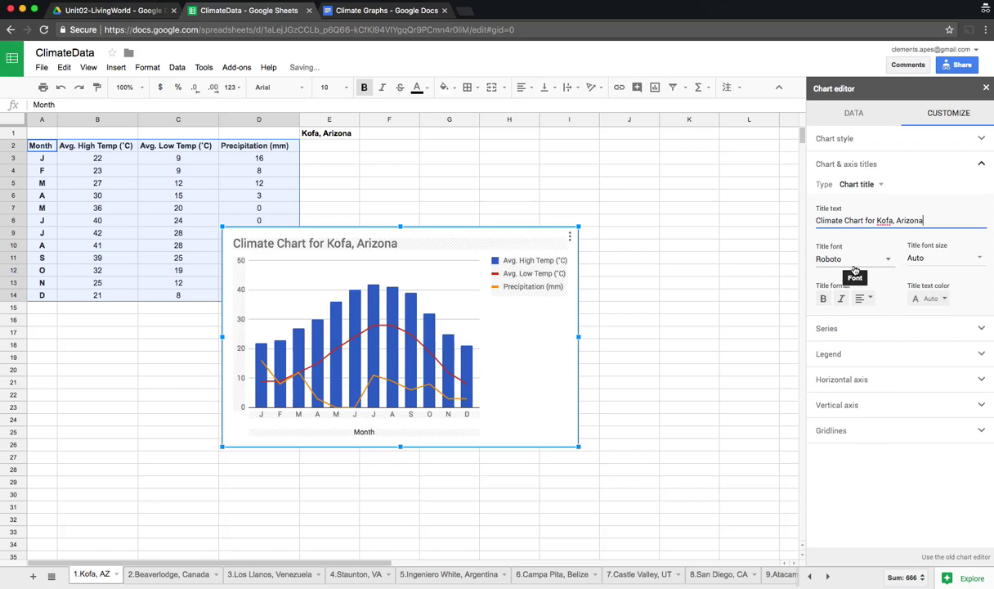
Try centre alignment on the chart title, and restore its left alignment.
{"action": "left_click", "coordinate": [864, 301]}
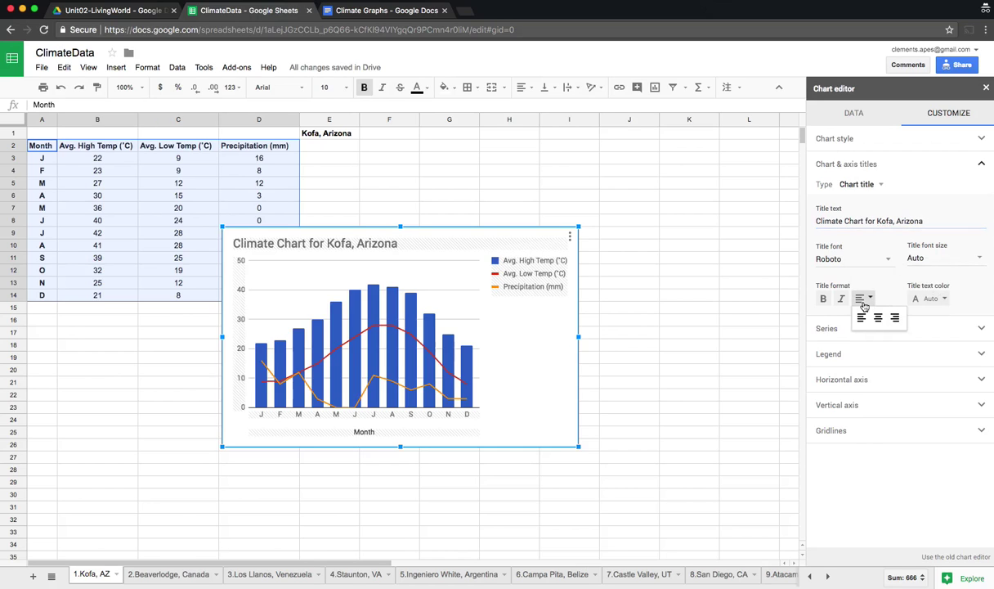
{"action": "left_click", "coordinate": [873, 318]}
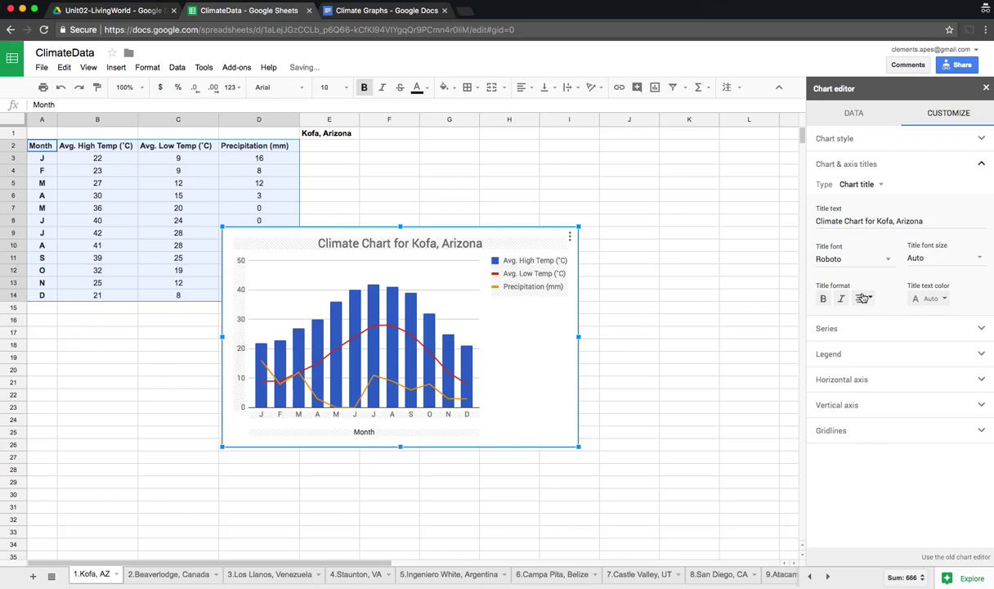
{"action": "left_click", "coordinate": [862, 299]}
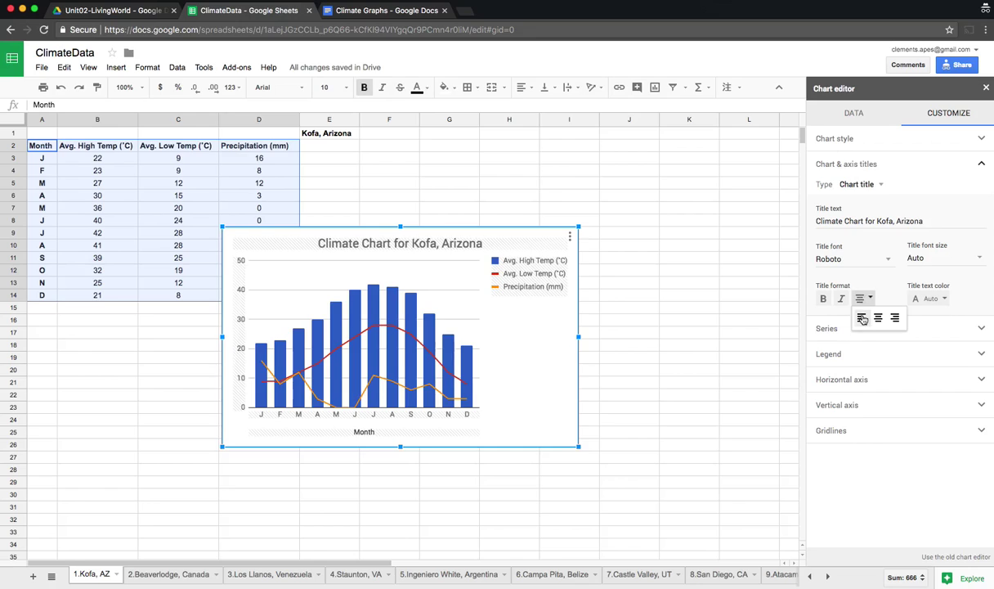
{"action": "left_click", "coordinate": [864, 318]}
Add the vertical axis title "Temperature (°C)" to the chart.
{"action": "left_click", "coordinate": [868, 186]}
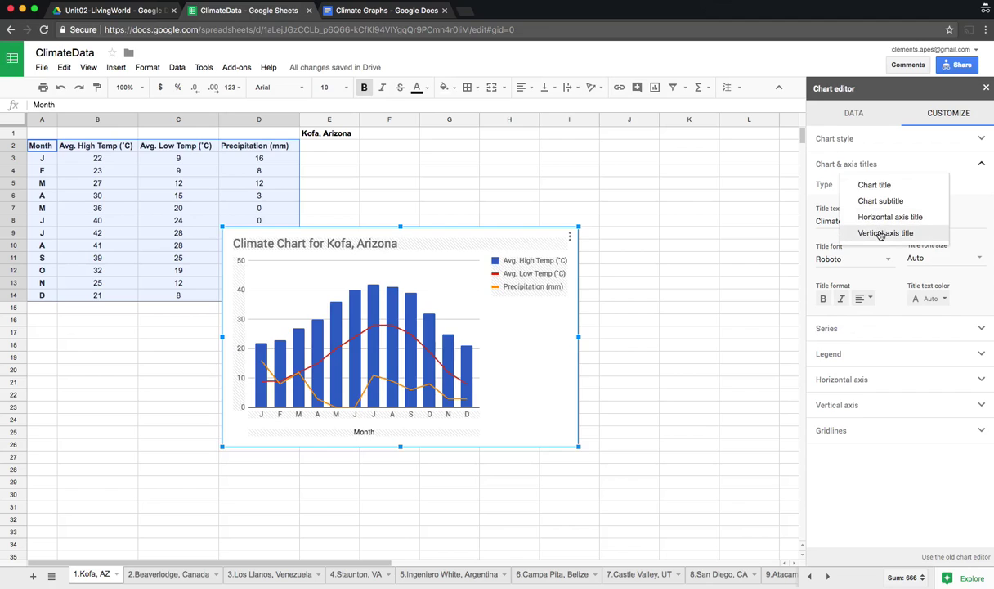
{"action": "left_click", "coordinate": [881, 234]}
{"action": "left_click", "coordinate": [861, 219]}
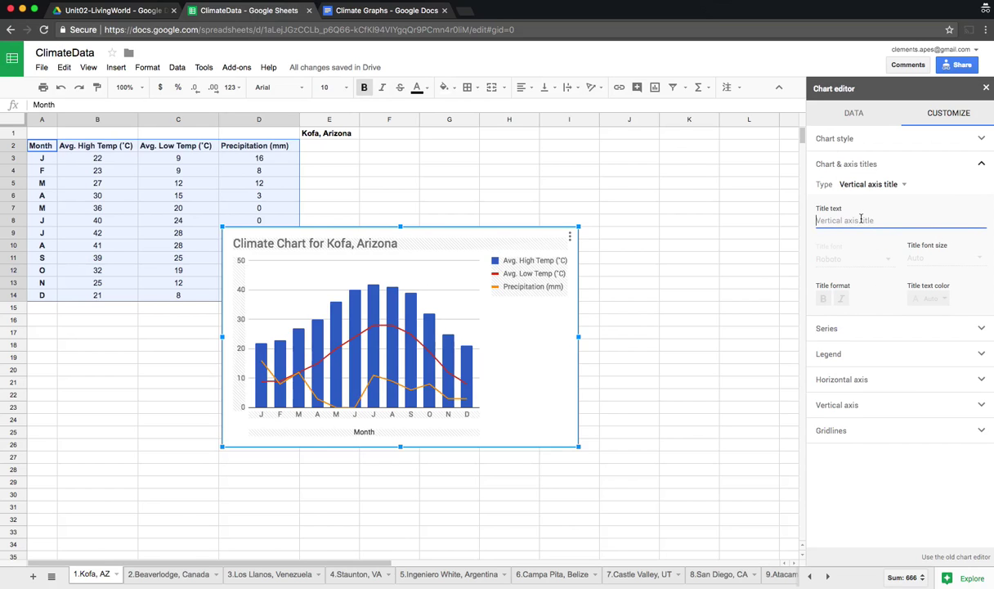
{"action": "type", "text": "Te"}
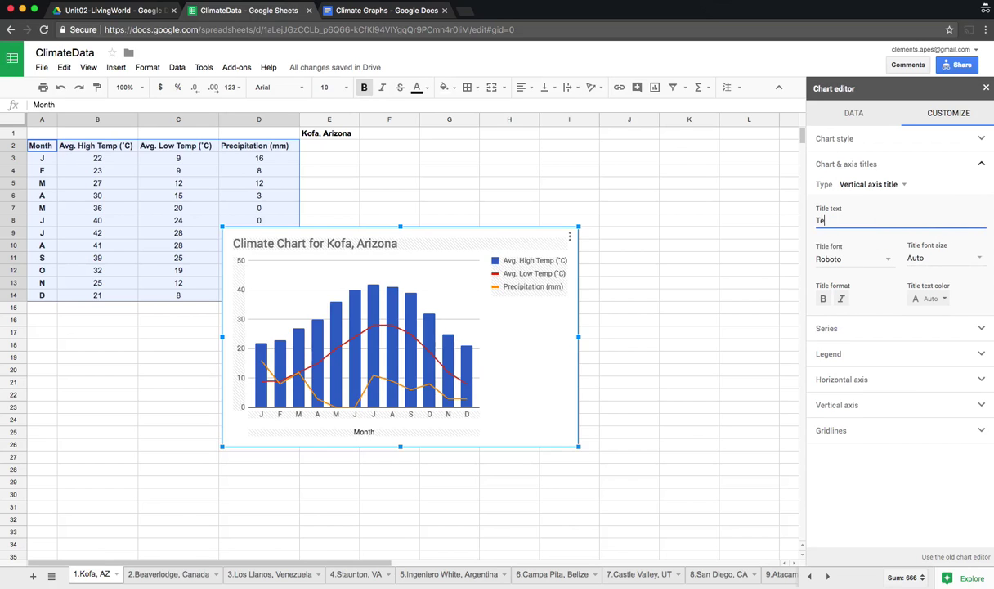
{"action": "type", "text": "mperature ("}
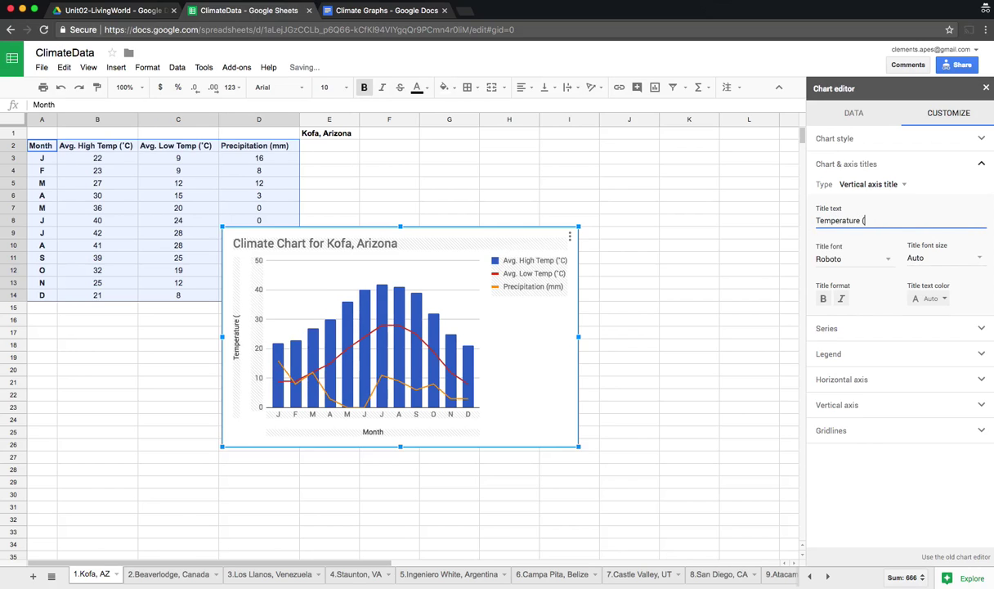
{"action": "type", "text": "°C"}
{"action": "type", "text": ")"}
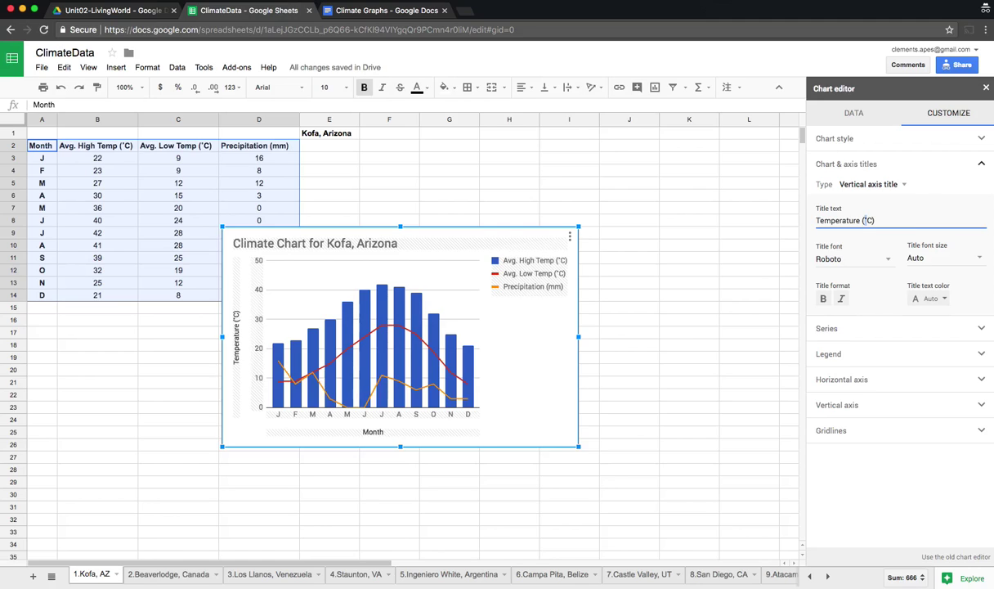
Try "Deg" in place of the degree symbol in the vertical axis title, and restore the symbol.
{"action": "left_click", "coordinate": [865, 219]}
{"action": "key", "text": "BackSpace"}
{"action": "type", "text": "Deg"}
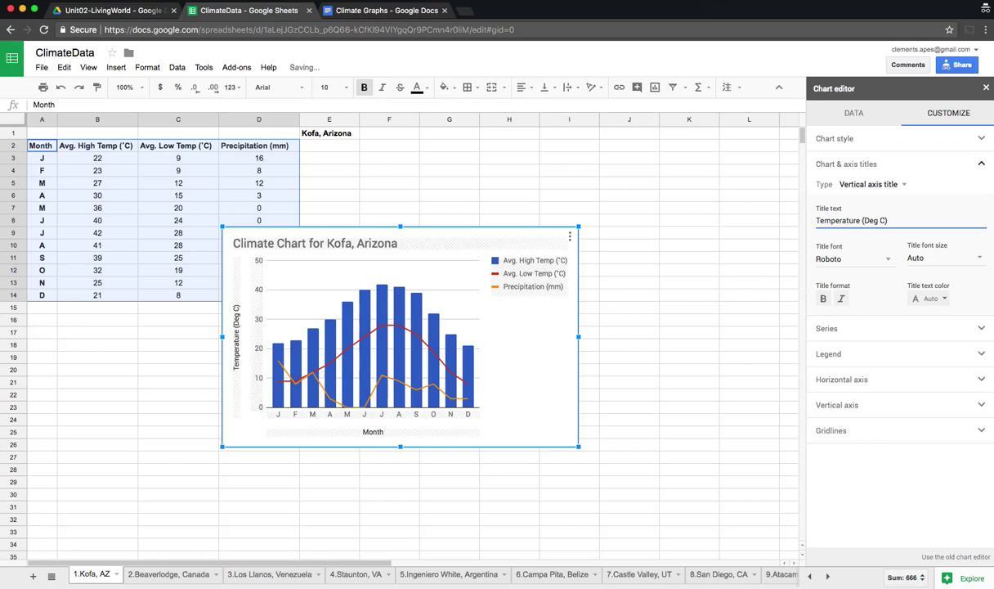
{"action": "left_click_drag", "start_coordinate": [865, 220], "coordinate": [839, 220]}
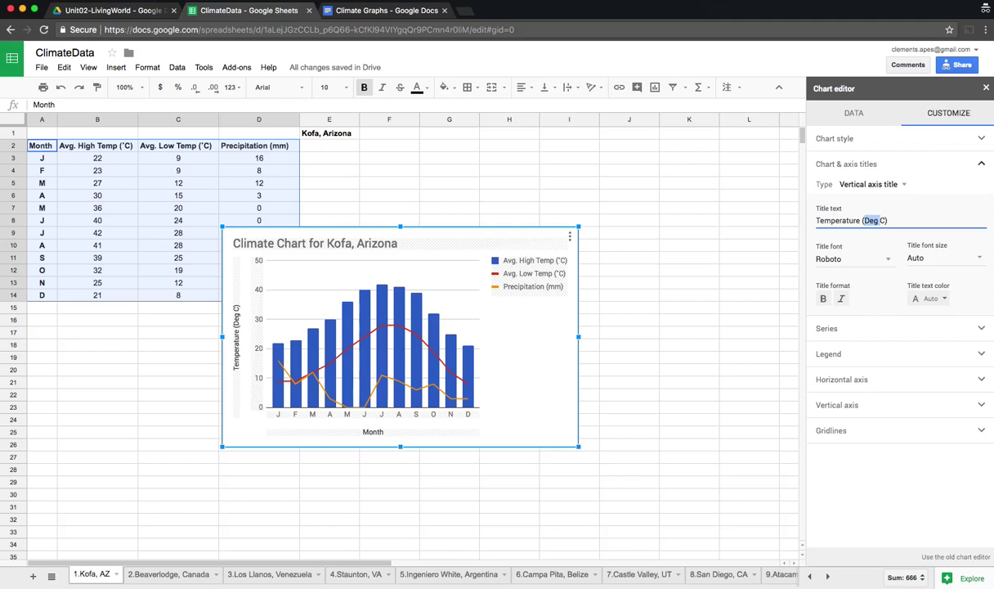
{"action": "type", "text": "°"}
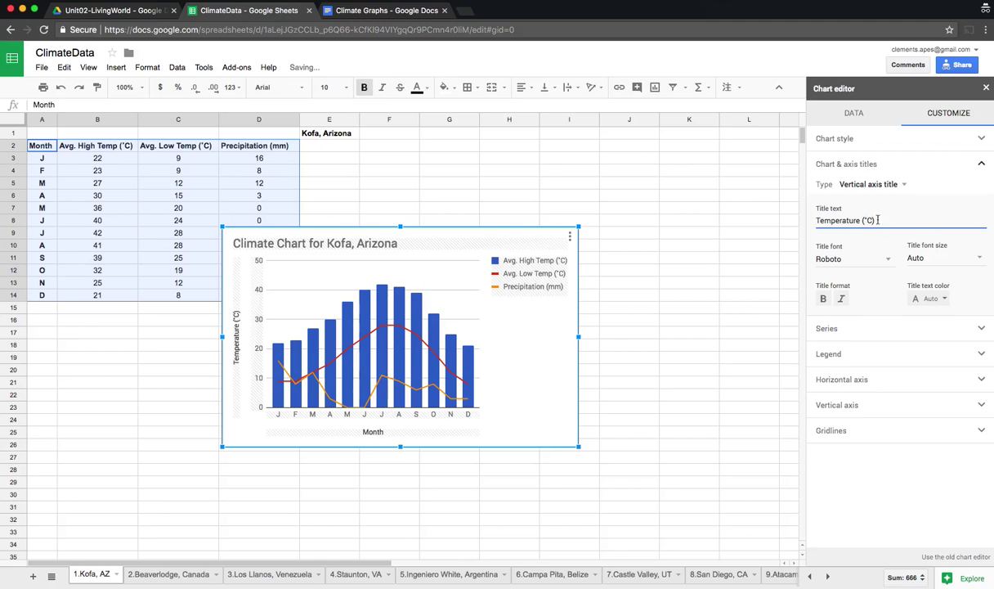
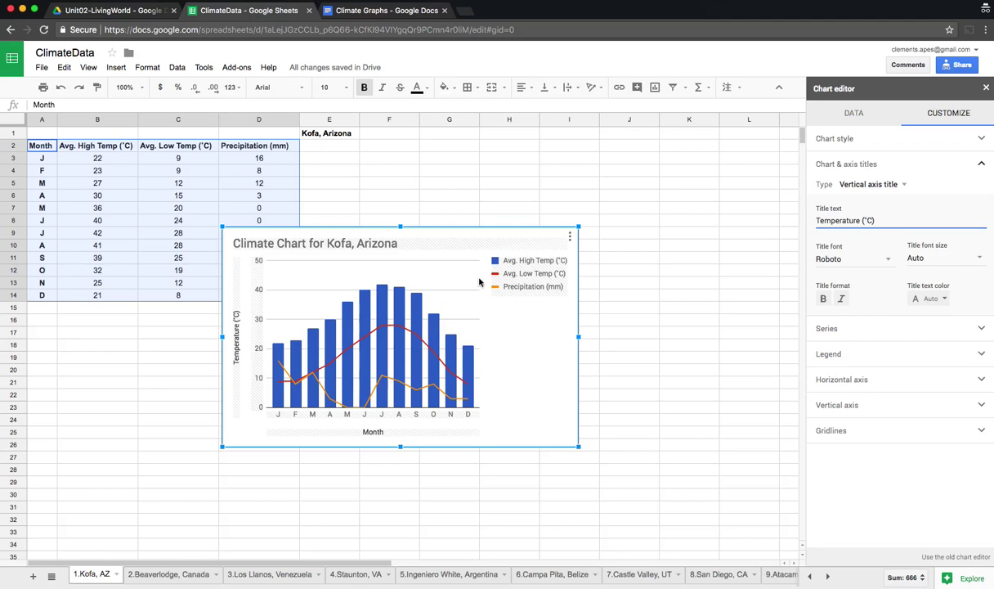
Format the Avg. High Temp (˚C) series as a line and colour it red.
{"action": "left_click", "coordinate": [860, 330]}
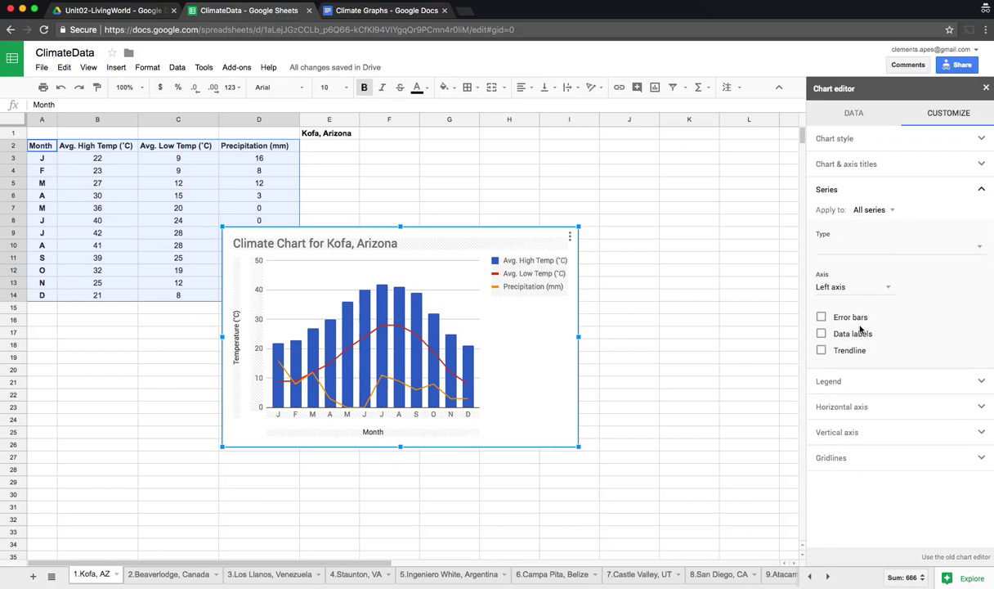
{"action": "left_click", "coordinate": [890, 212]}
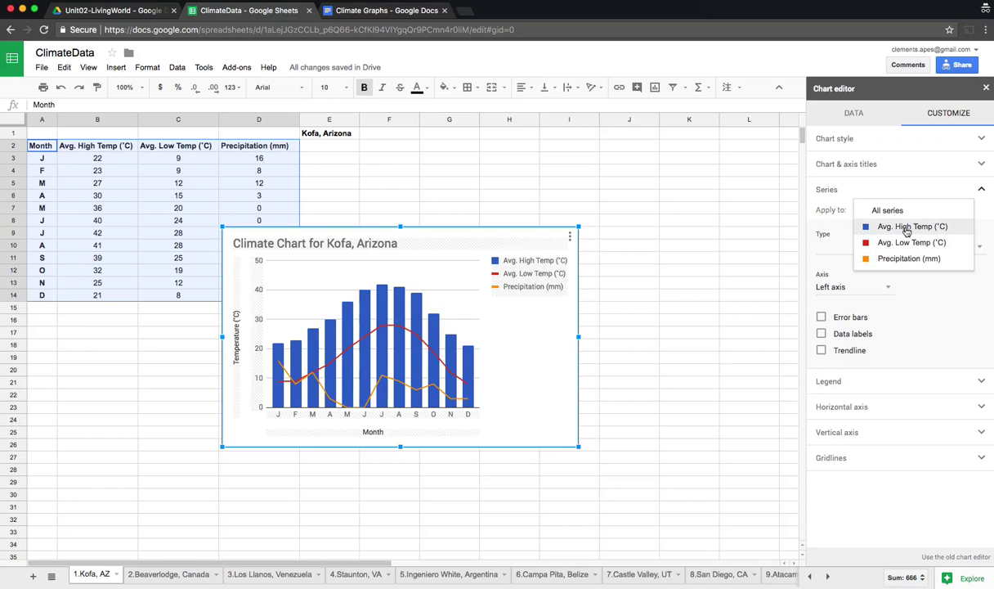
{"action": "left_click", "coordinate": [906, 229]}
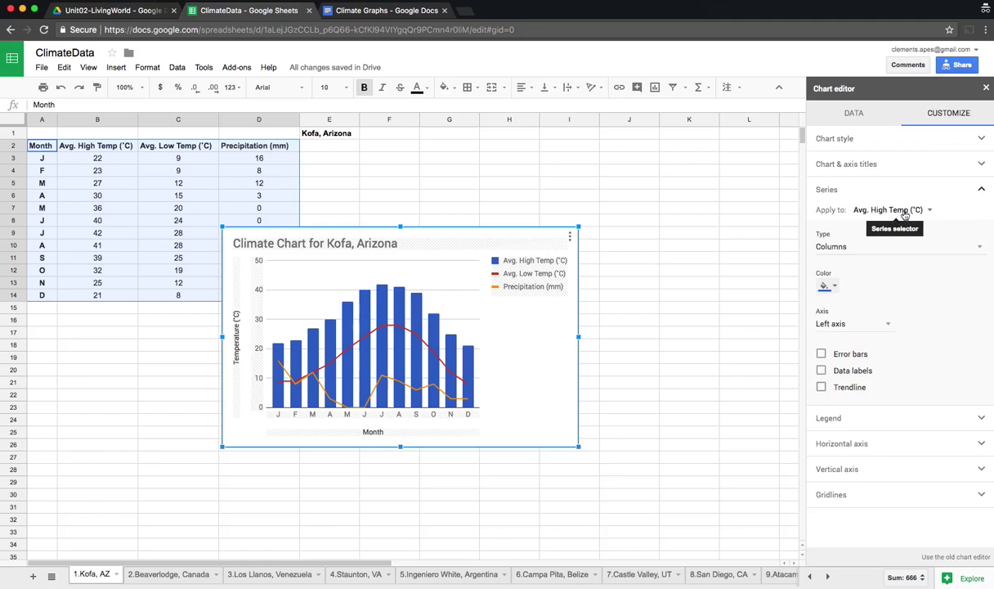
{"action": "left_click", "coordinate": [867, 253]}
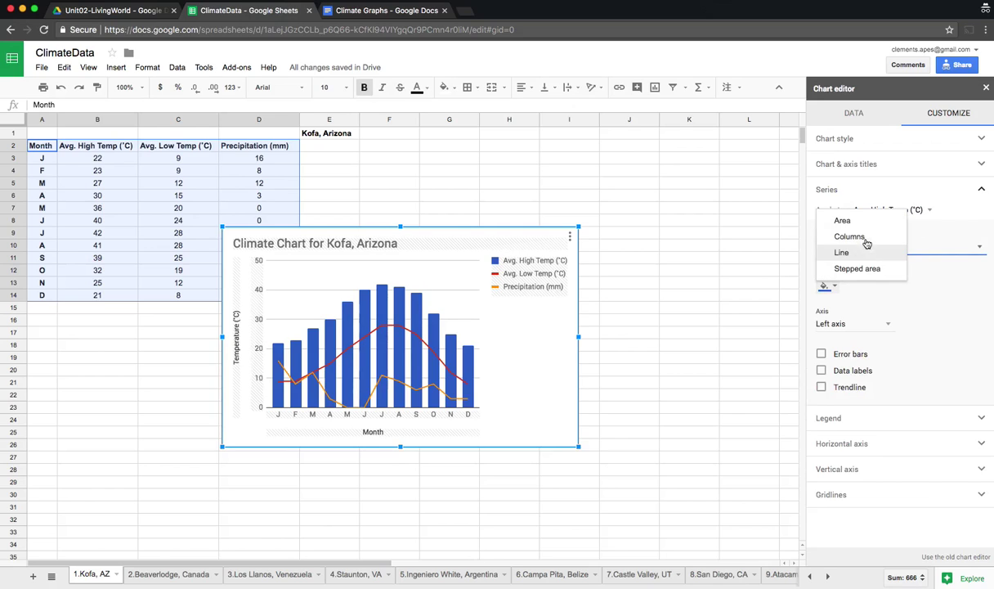
{"action": "left_click", "coordinate": [872, 255]}
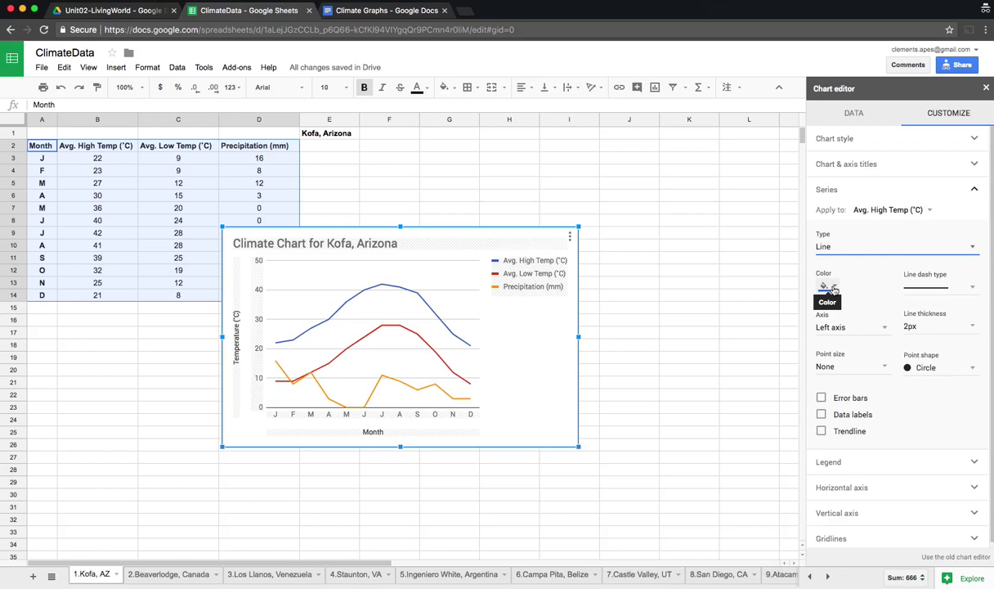
{"action": "left_click", "coordinate": [829, 286]}
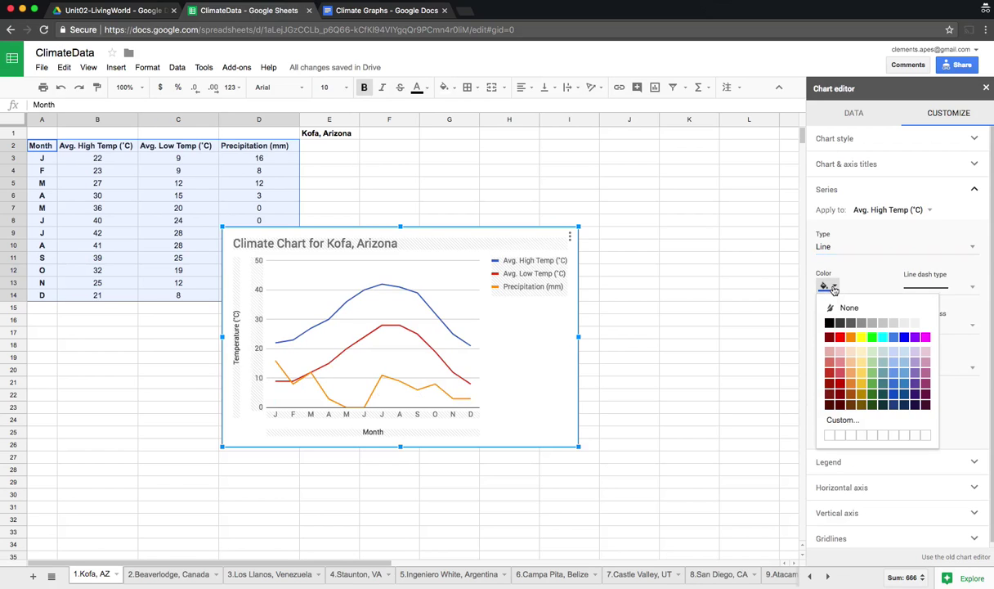
{"action": "left_click", "coordinate": [842, 336]}
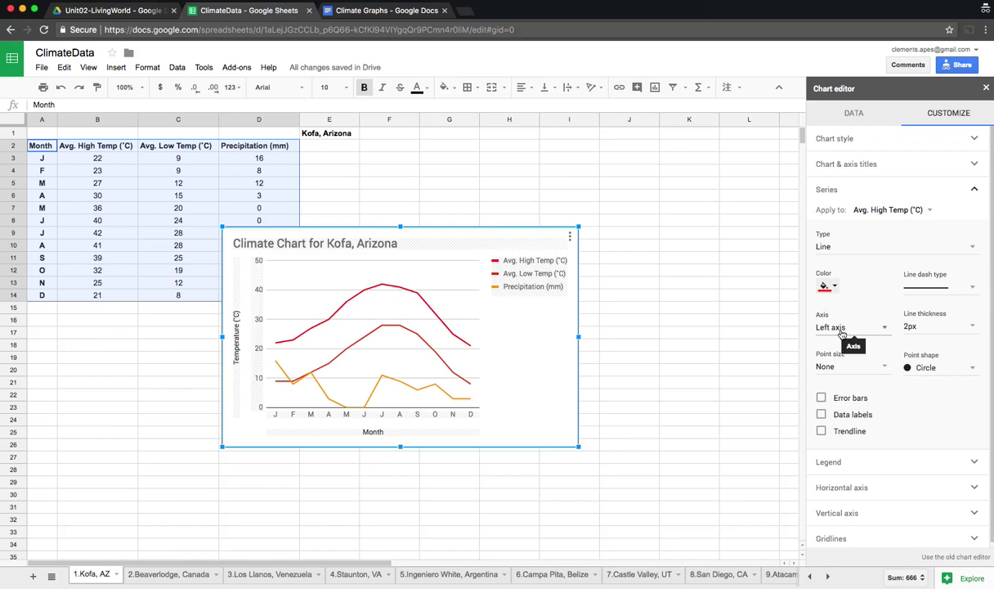
Try a 2px point size on the Avg. High Temp (˚C) line, and restore it to None.
{"action": "left_click", "coordinate": [887, 370]}
{"action": "left_click", "coordinate": [834, 387]}
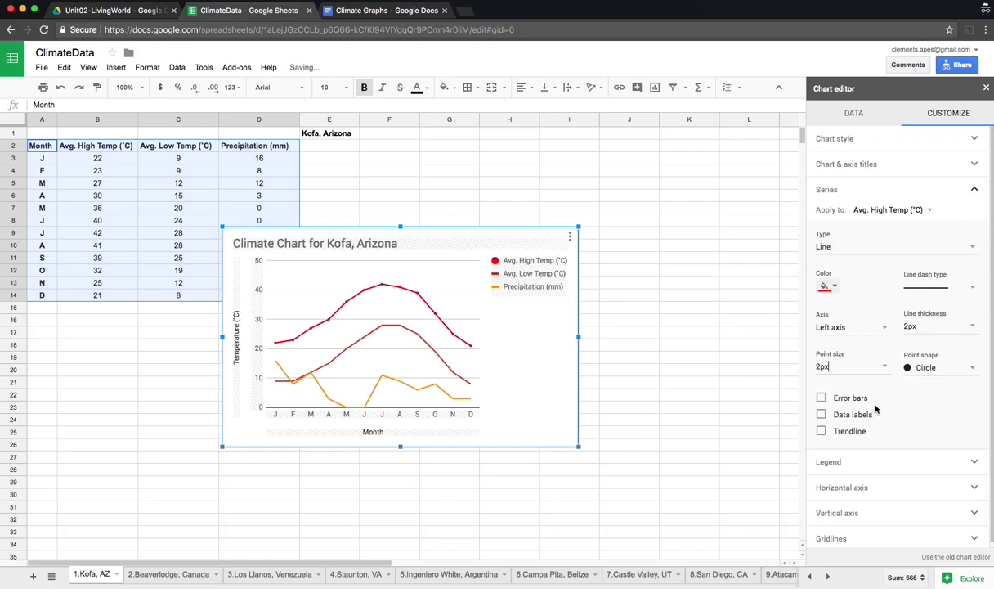
{"action": "left_click", "coordinate": [841, 365]}
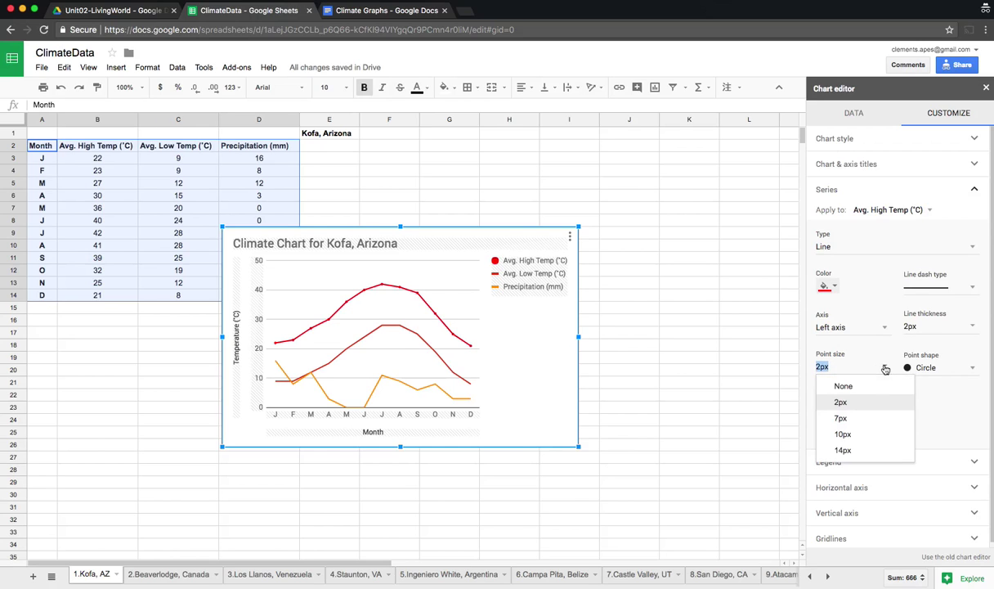
{"action": "left_click", "coordinate": [866, 388]}
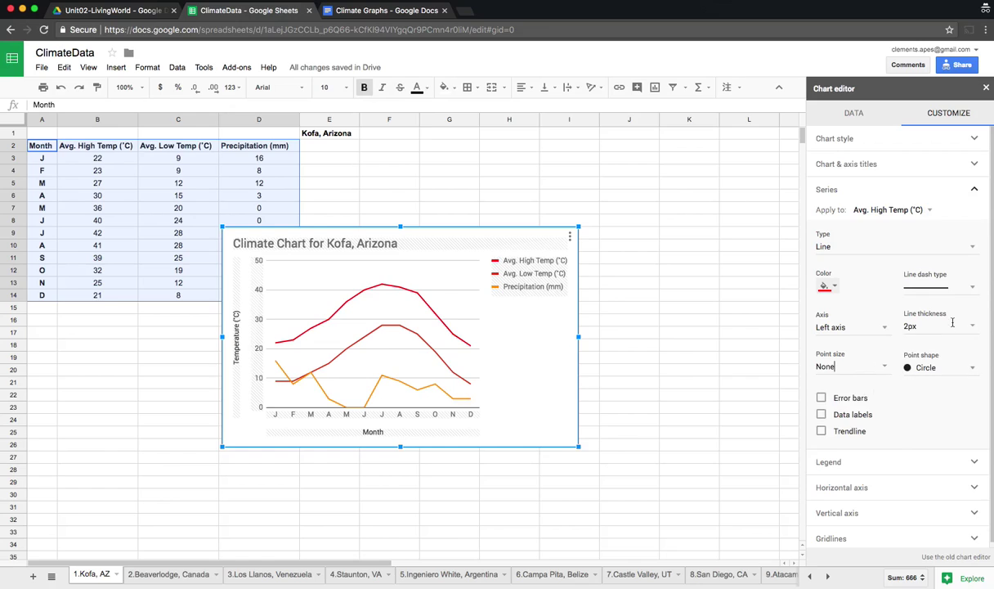
Try an 8px line thickness on the Avg. High Temp (˚C) series, and restore it to 2px.
{"action": "left_click", "coordinate": [927, 332]}
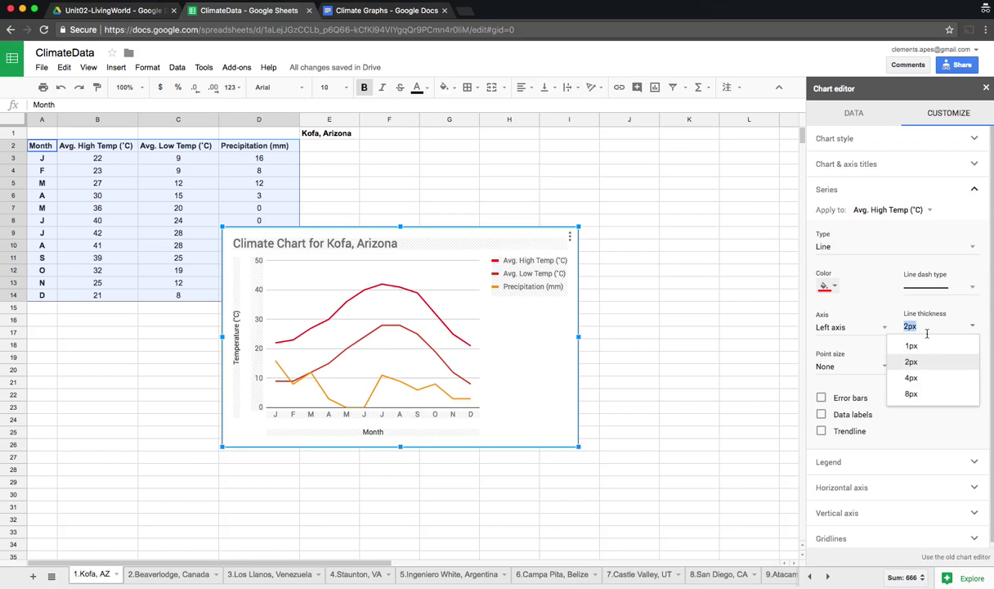
{"action": "left_click", "coordinate": [929, 394]}
{"action": "left_click", "coordinate": [968, 329]}
{"action": "left_click", "coordinate": [947, 361]}
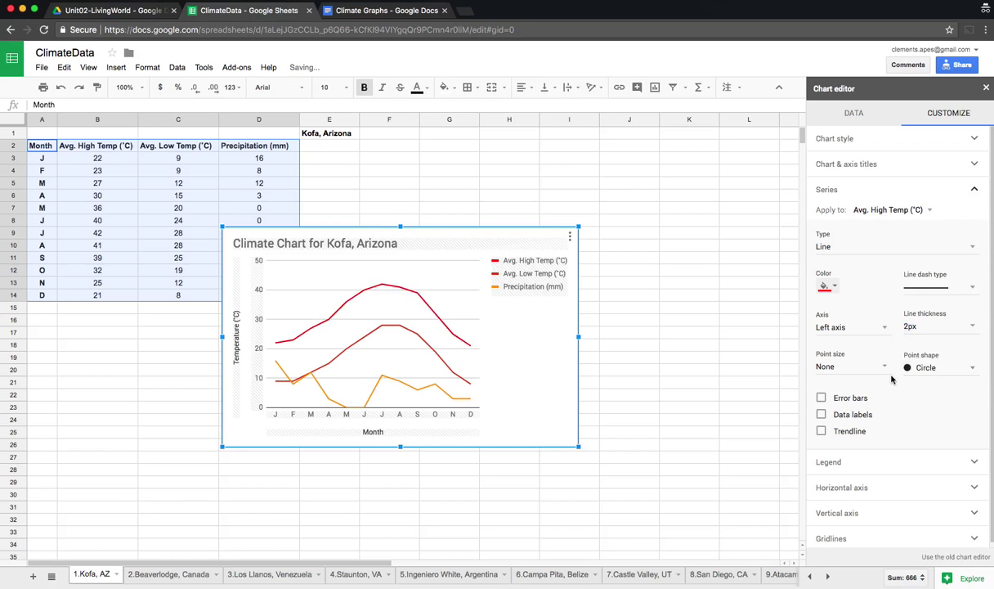
Colour the Avg. Low Temp (˚C) line blue.
{"action": "left_click", "coordinate": [870, 210]}
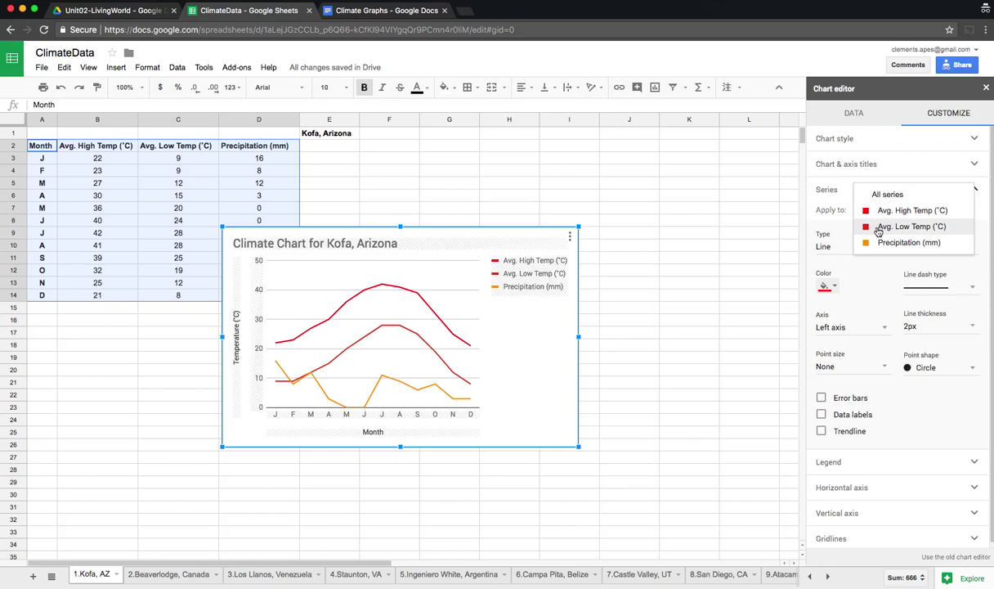
{"action": "left_click", "coordinate": [878, 231]}
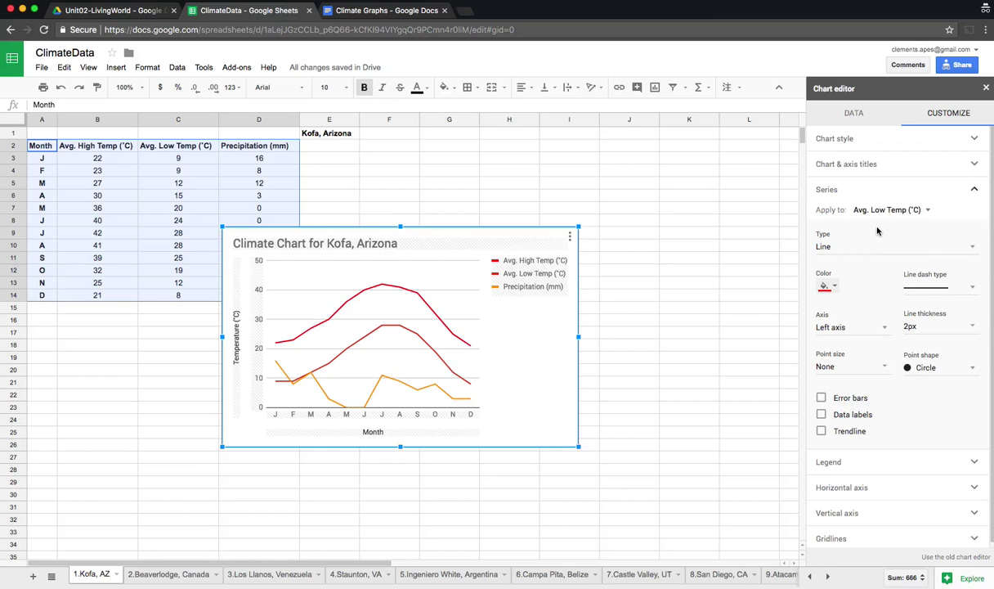
{"action": "left_click", "coordinate": [829, 287]}
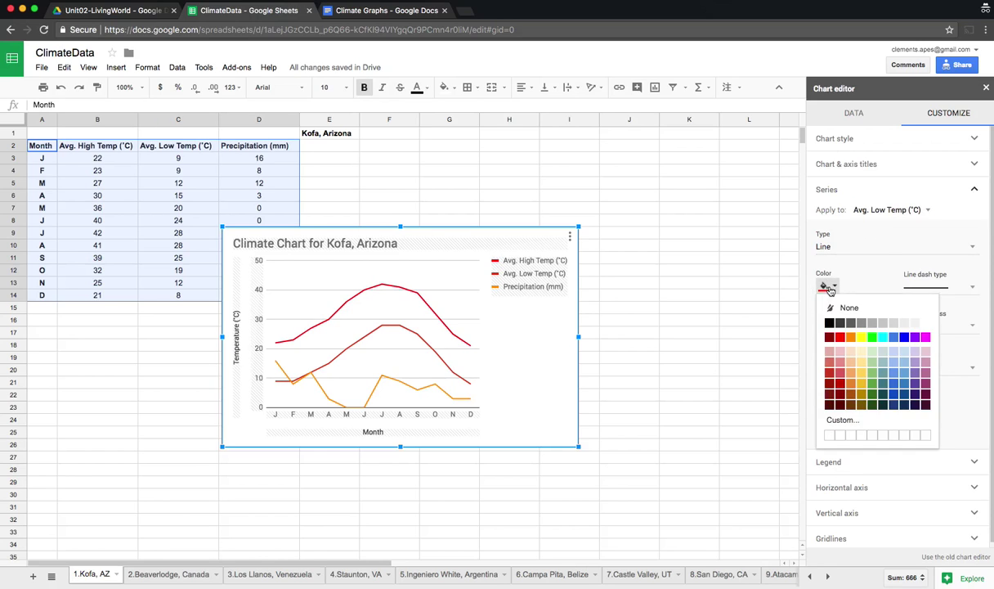
{"action": "left_click", "coordinate": [904, 336]}
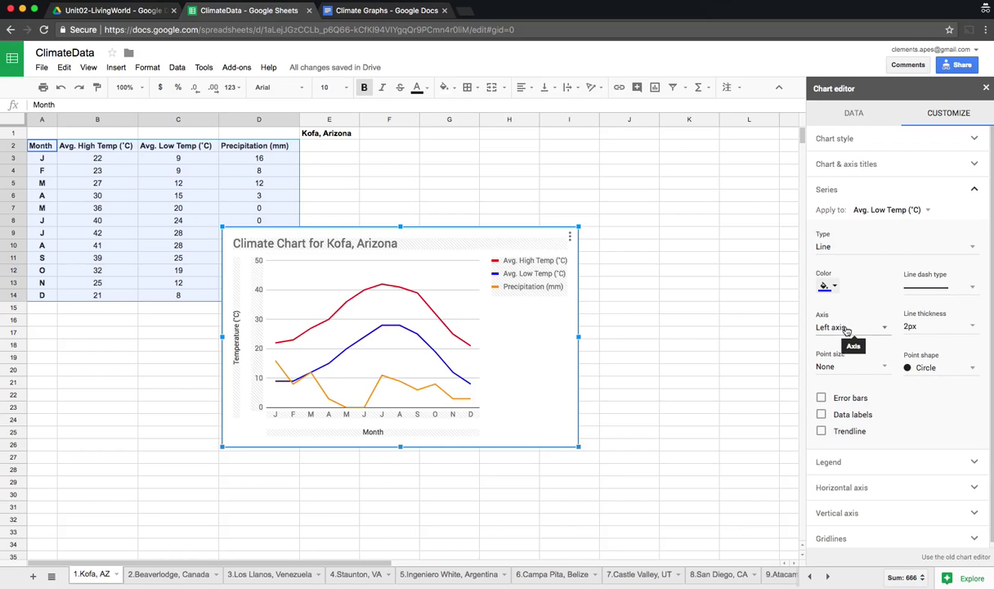
Format the Precipitation (mm) series as light blue columns plotted against the right axis.
{"action": "left_click", "coordinate": [887, 210]}
{"action": "left_click", "coordinate": [869, 226]}
{"action": "left_click", "coordinate": [873, 250]}
{"action": "left_click", "coordinate": [863, 221]}
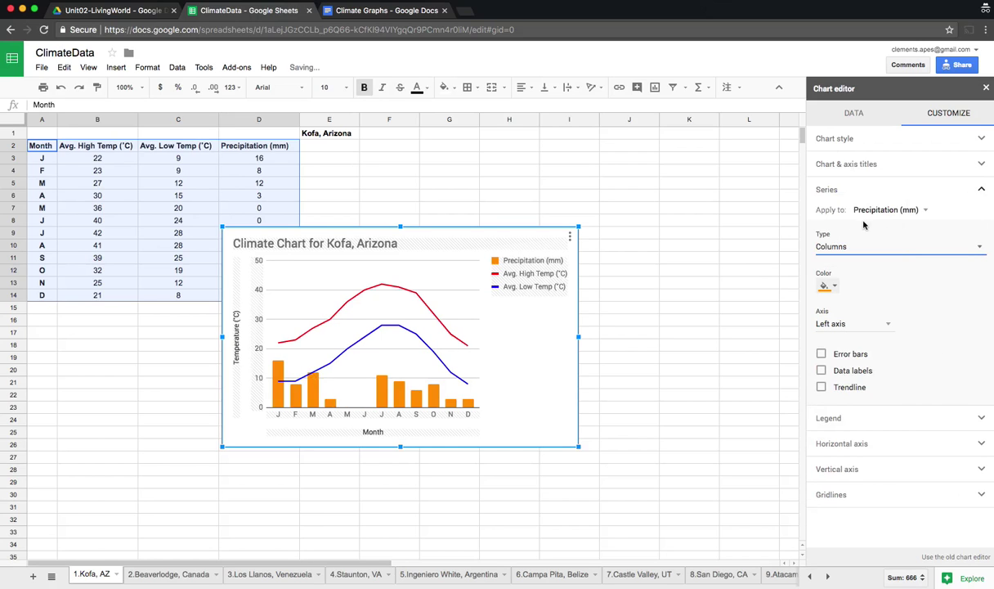
{"action": "left_click", "coordinate": [838, 291]}
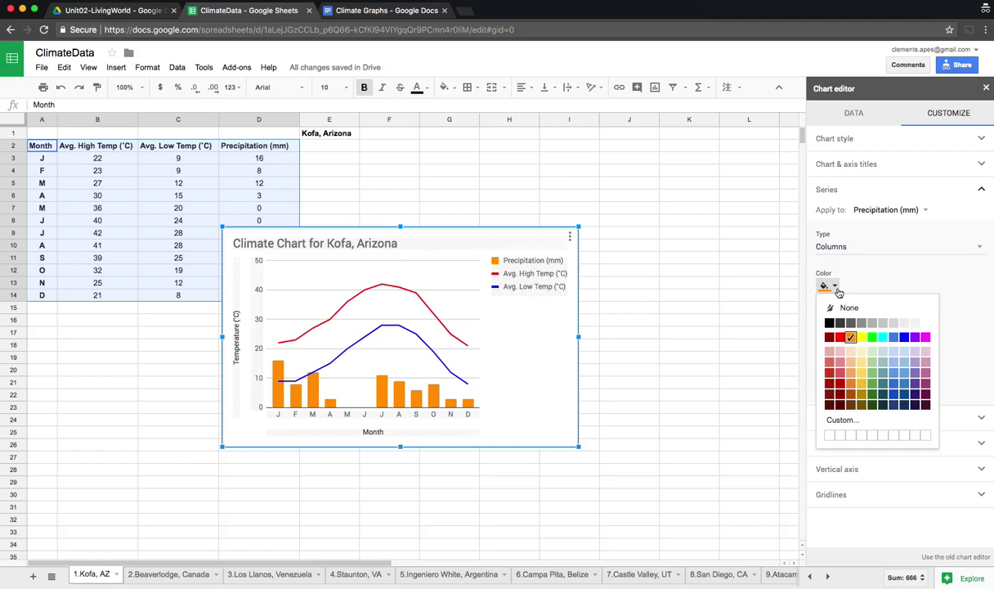
{"action": "left_click", "coordinate": [895, 363]}
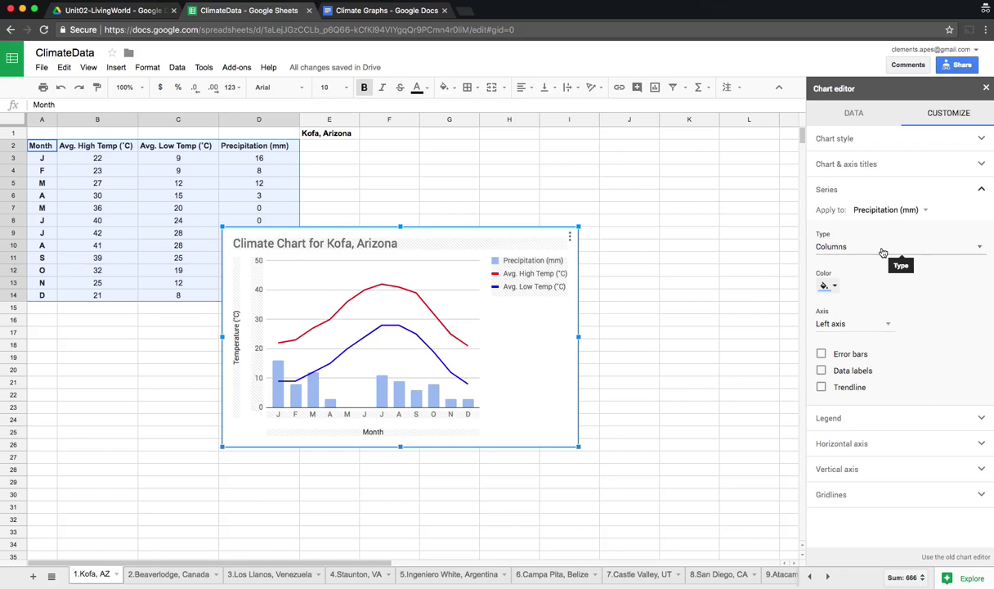
{"action": "left_click", "coordinate": [833, 323]}
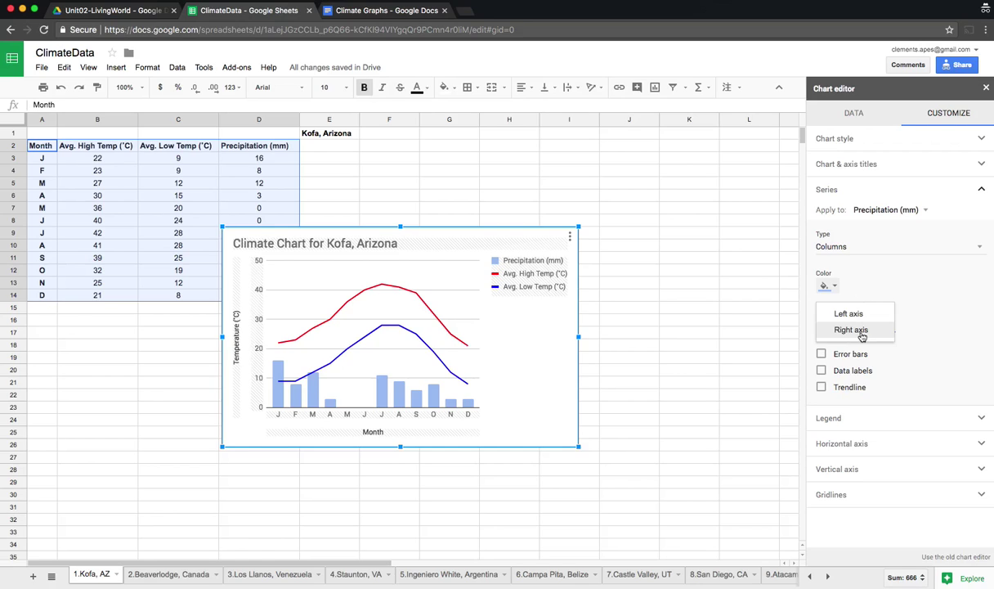
{"action": "left_click", "coordinate": [855, 330]}
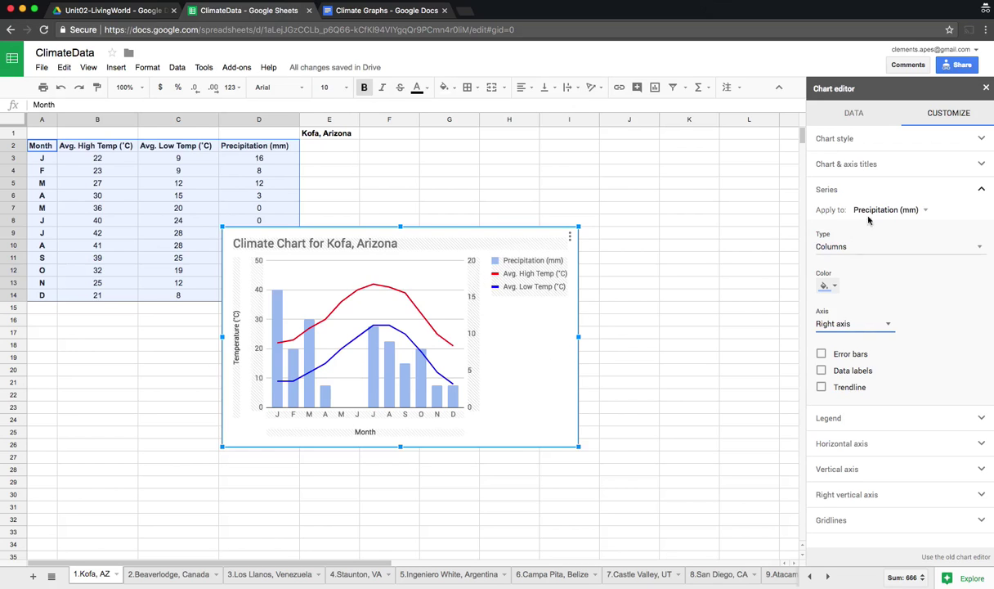
Add the right vertical axis title "Precipitation (mm)" to the chart.
{"action": "left_click", "coordinate": [881, 164]}
{"action": "left_click", "coordinate": [883, 188]}
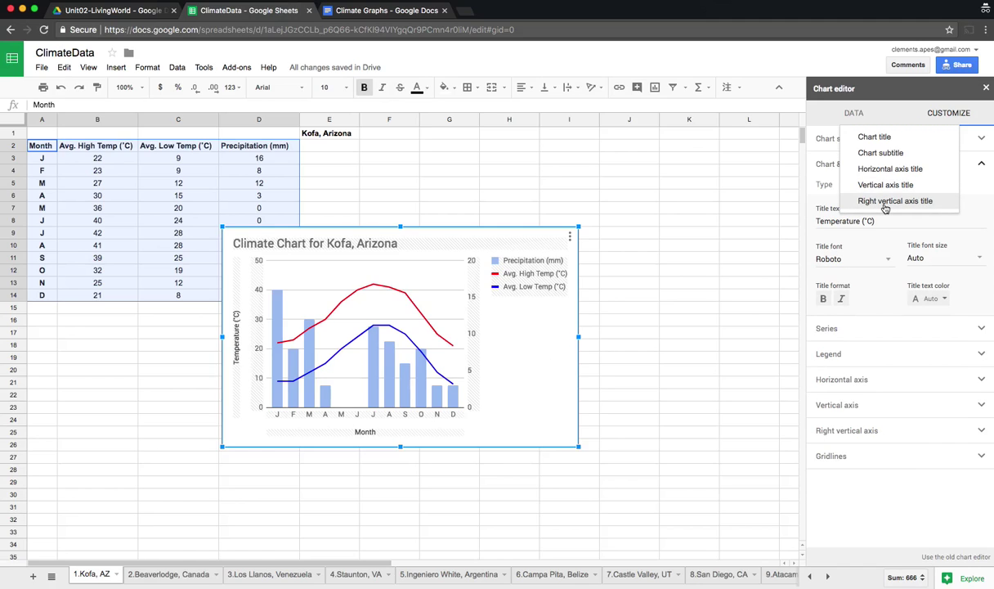
{"action": "left_click", "coordinate": [884, 201]}
{"action": "left_click", "coordinate": [859, 219]}
{"action": "type", "text": "Precipitati"}
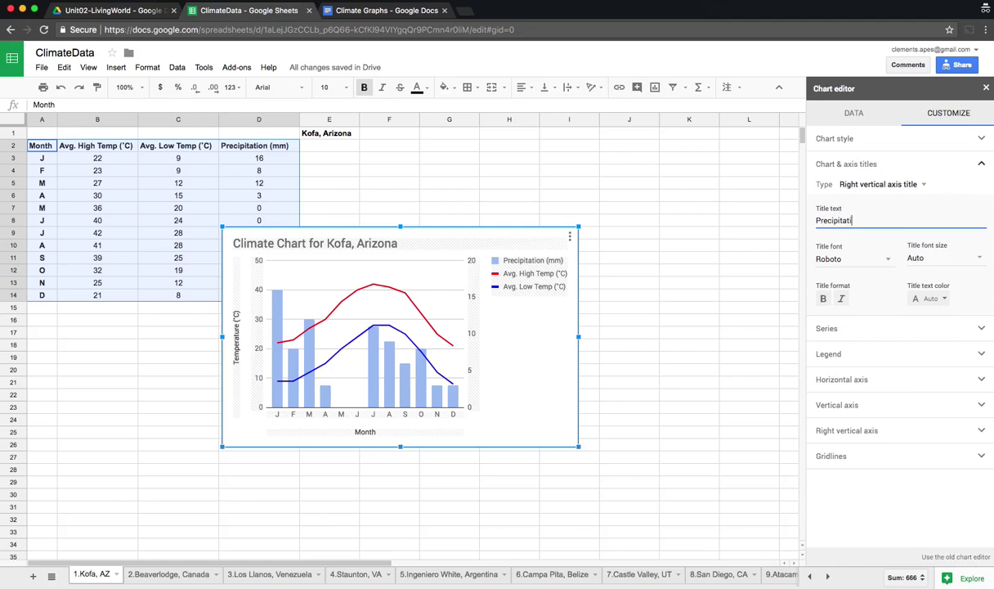
{"action": "type", "text": "on (mm)"}
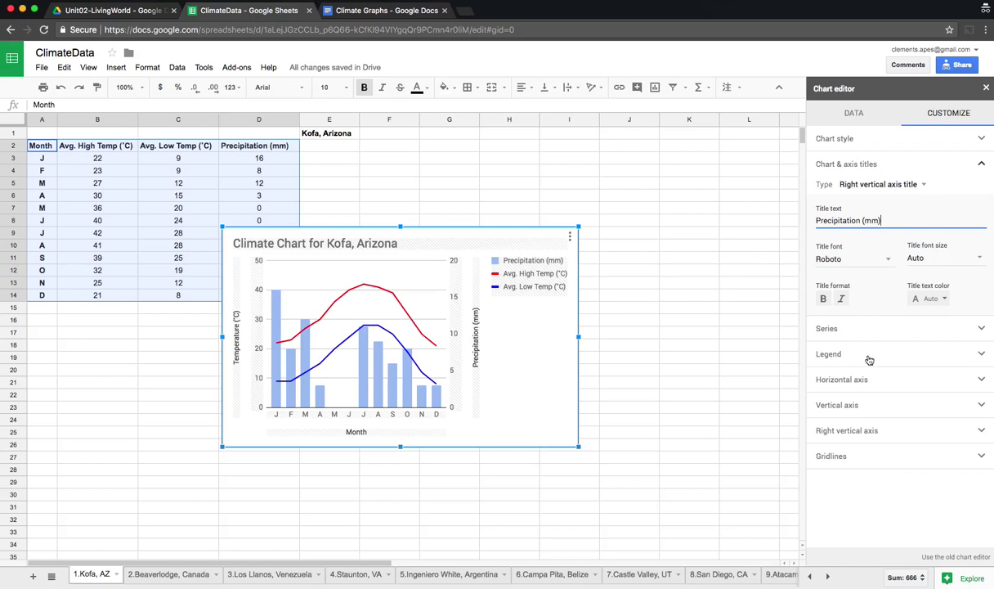
Position the chart legend at the top of the chart.
{"action": "left_click", "coordinate": [829, 354]}
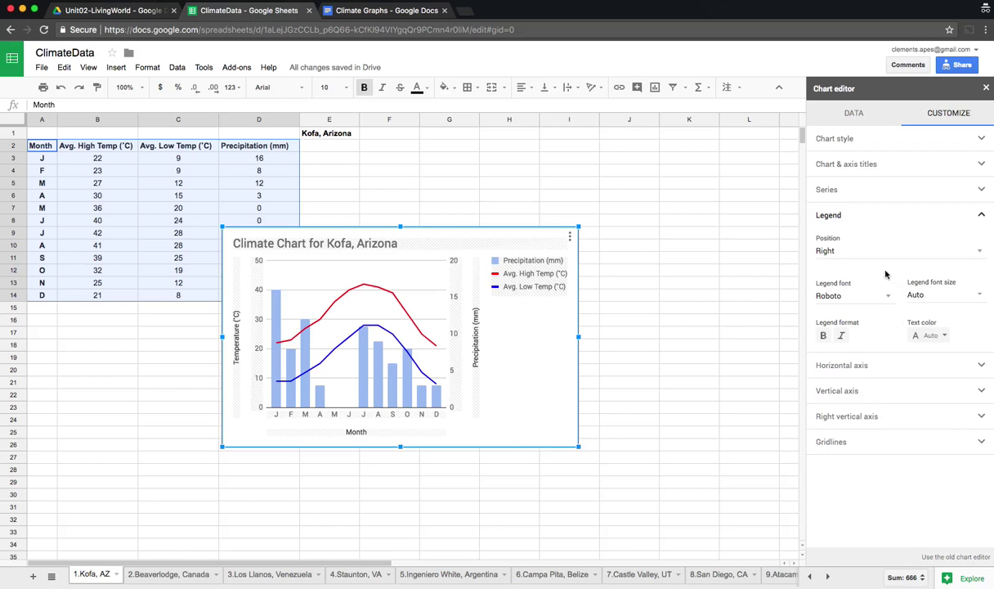
{"action": "left_click", "coordinate": [861, 252]}
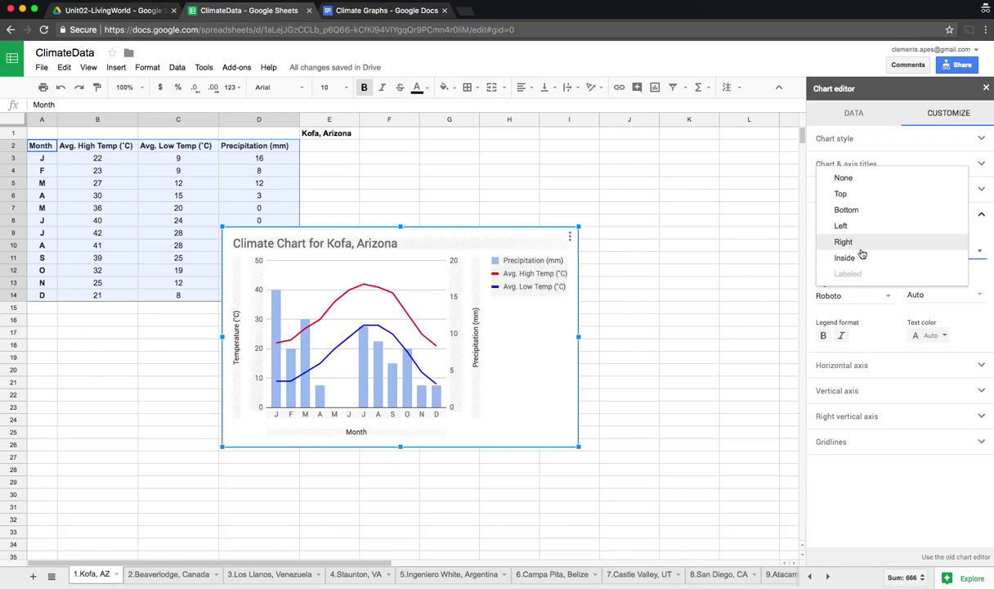
{"action": "left_click", "coordinate": [858, 196]}
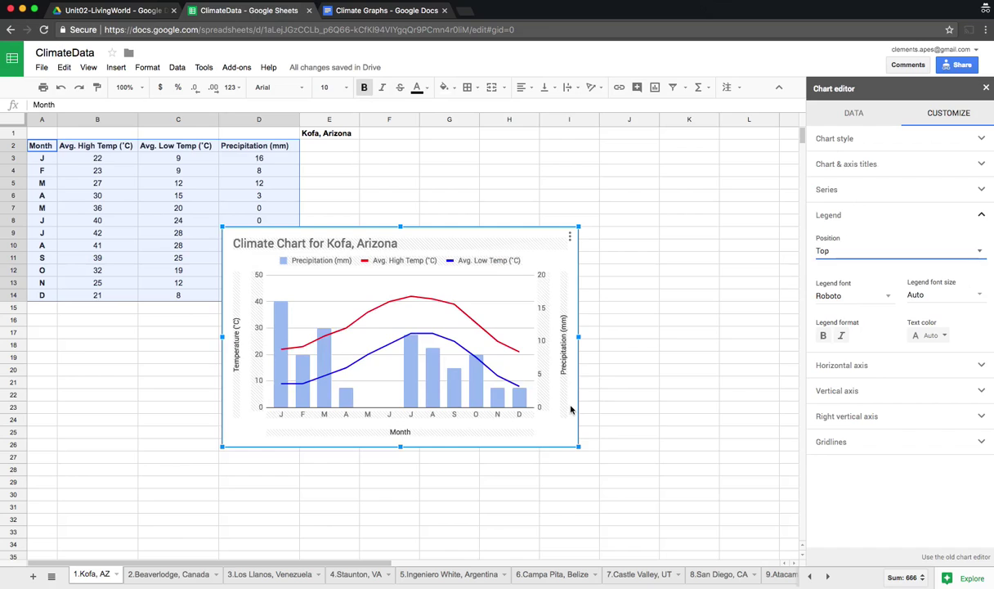
Set the temperature vertical axis range to a minimum of -30 and a maximum of 50.
{"action": "left_click", "coordinate": [871, 366]}
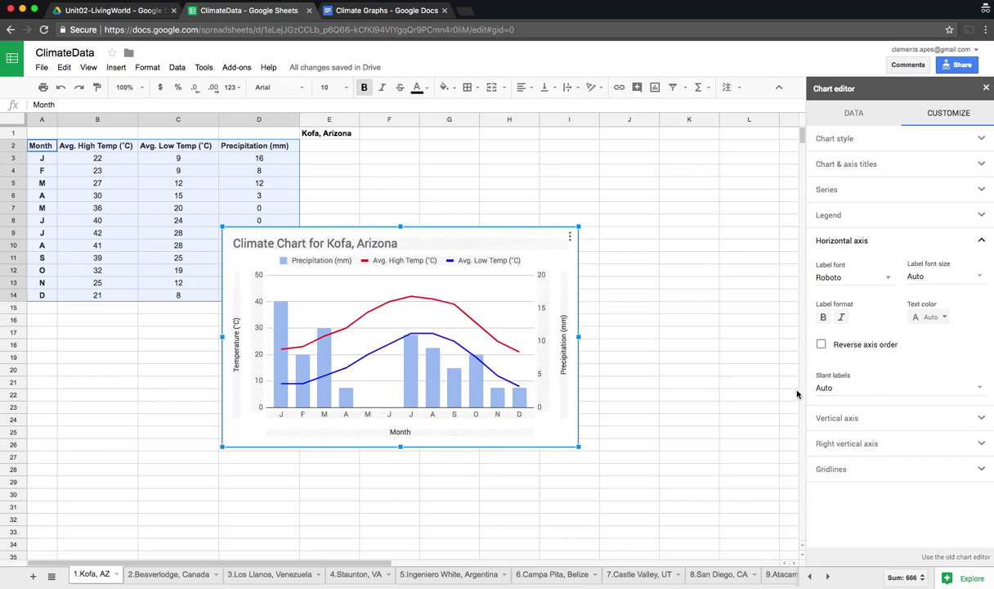
{"action": "left_click", "coordinate": [821, 419]}
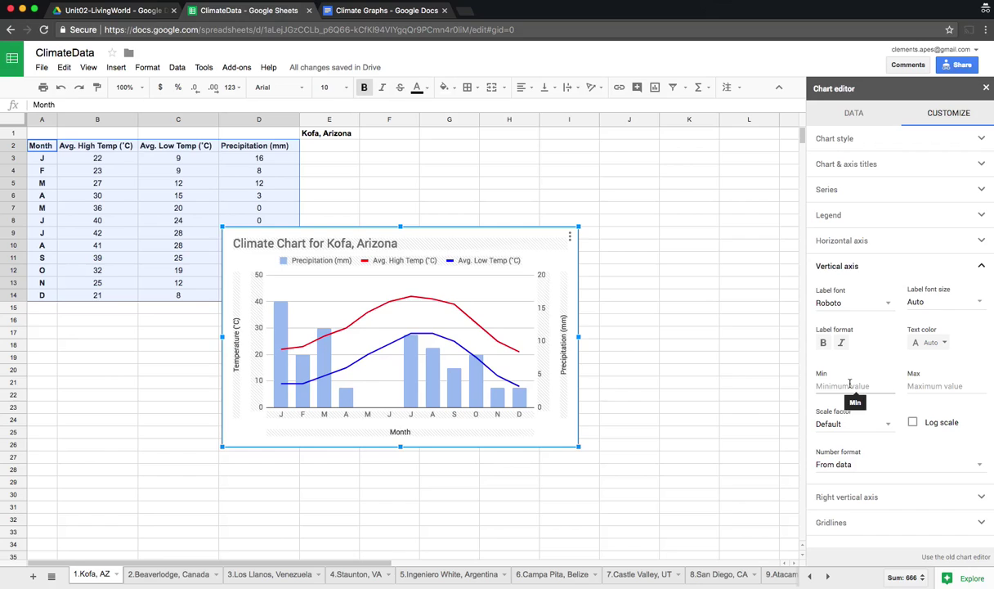
{"action": "left_click", "coordinate": [850, 383]}
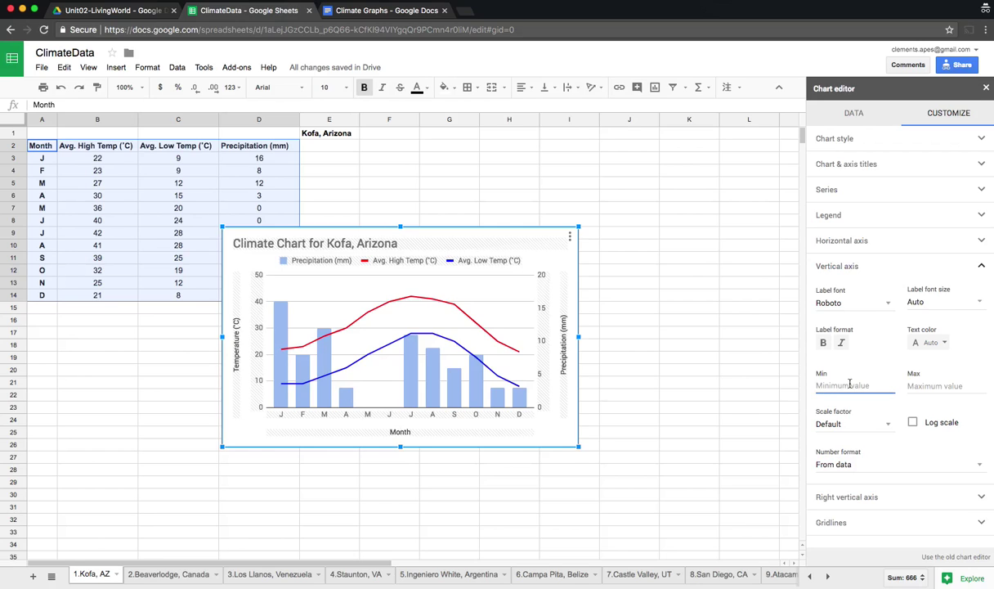
{"action": "type", "text": "-30"}
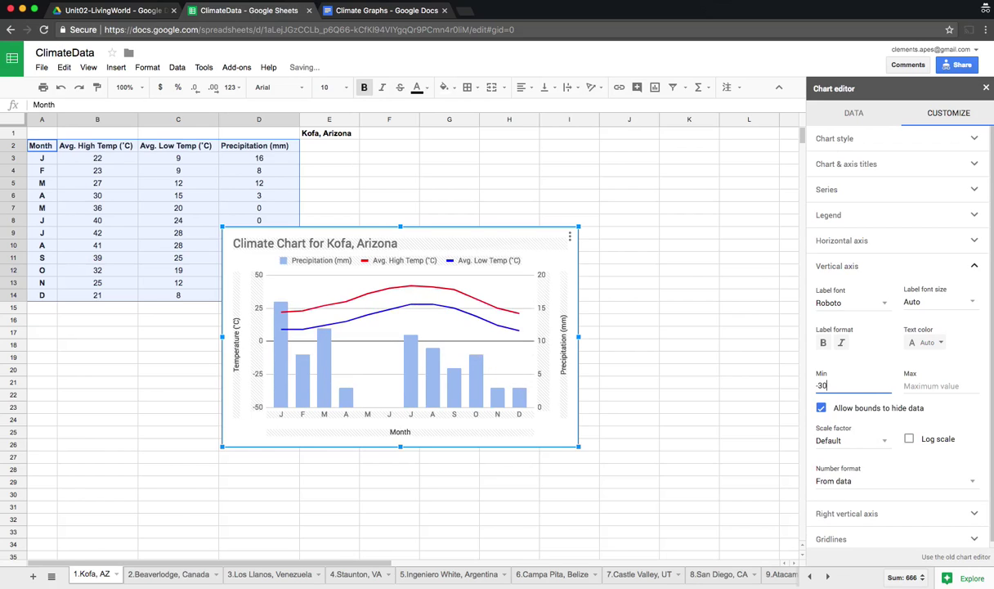
{"action": "left_click", "coordinate": [939, 386]}
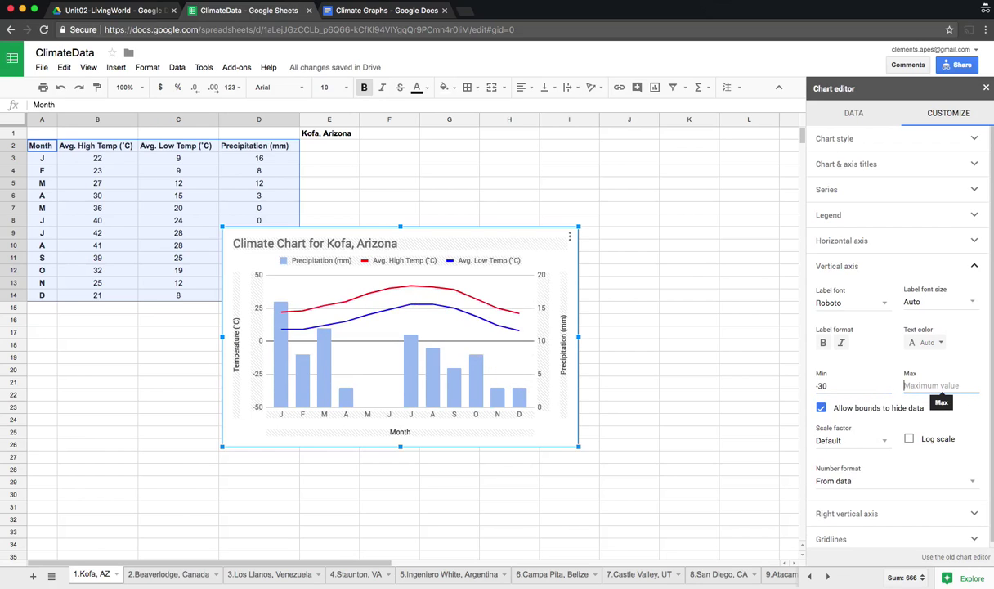
{"action": "type", "text": "5"}
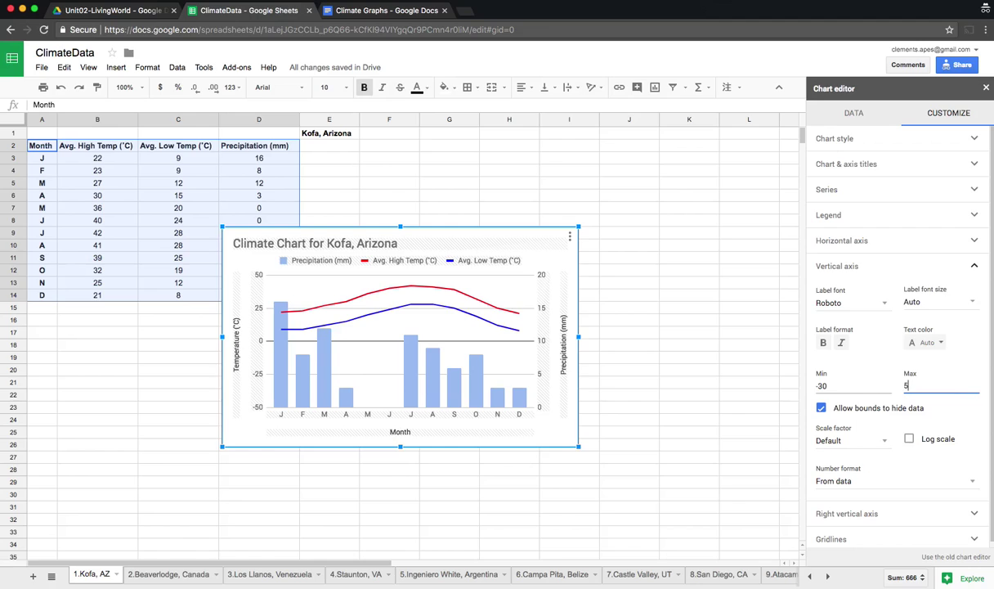
{"action": "type", "text": "0"}
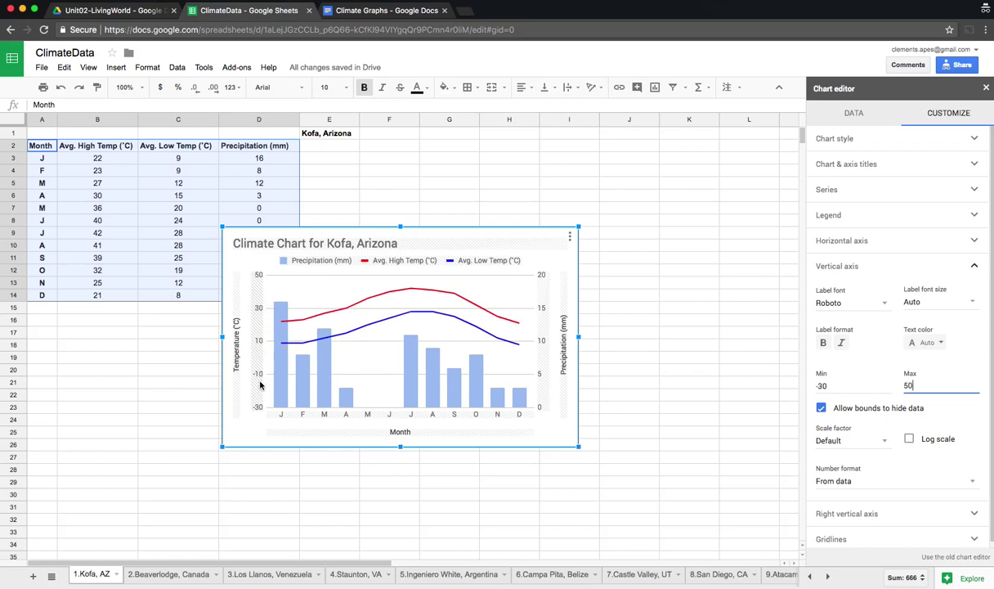
Set the right vertical axis range for precipitation to a minimum of 0 and a maximum of 250, and close the chart editor.
{"action": "mouse_move", "coordinate": [284, 327]}
{"action": "left_click", "coordinate": [856, 515]}
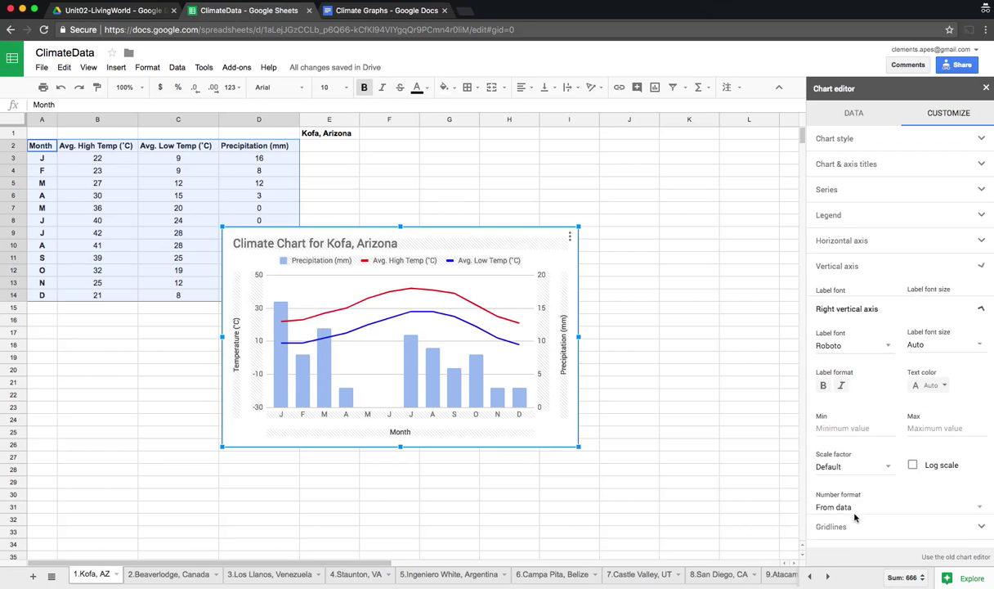
{"action": "left_click", "coordinate": [854, 412]}
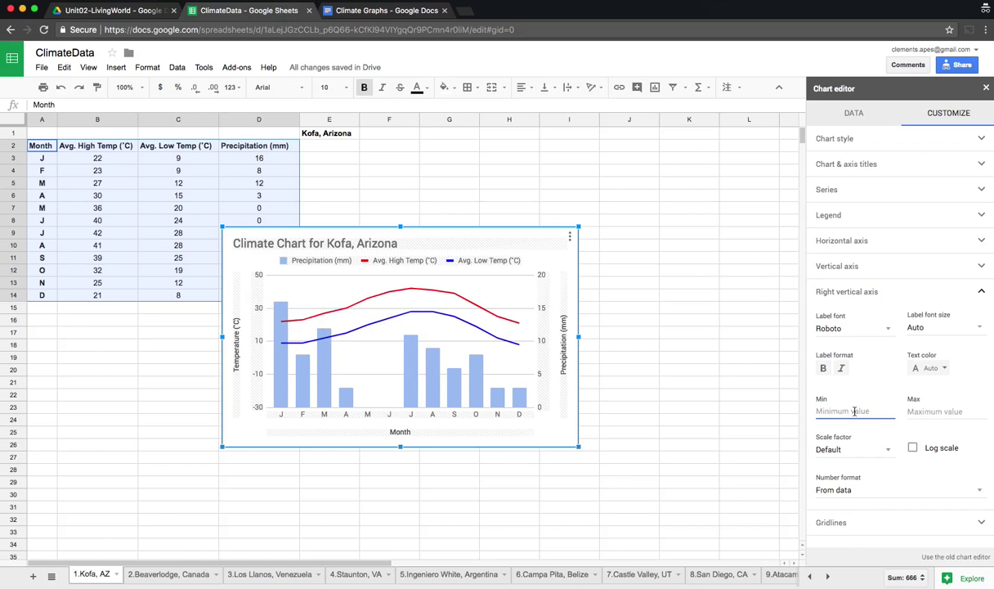
{"action": "type", "text": "0"}
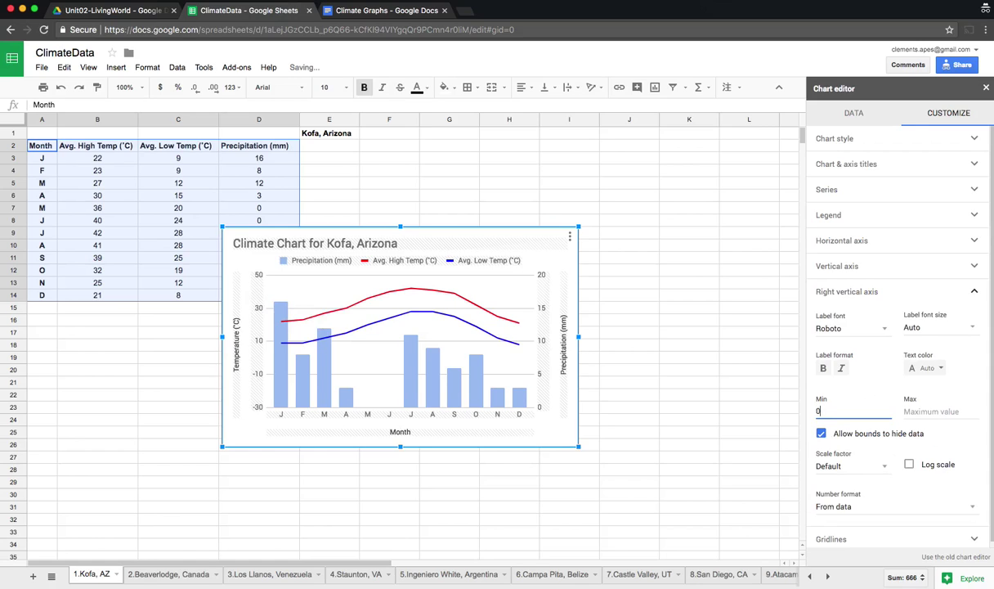
{"action": "left_click", "coordinate": [940, 411]}
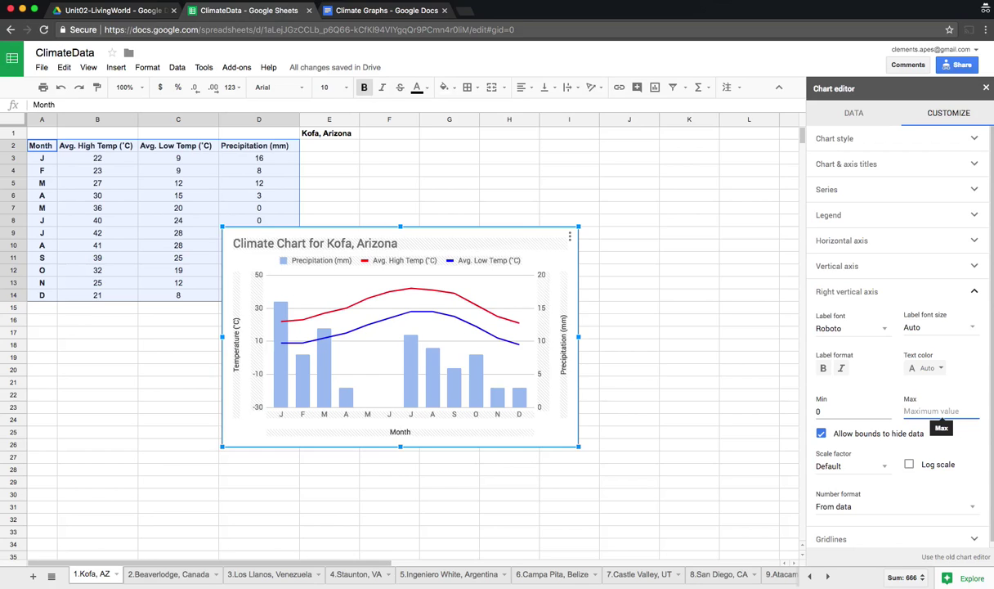
{"action": "type", "text": "250"}
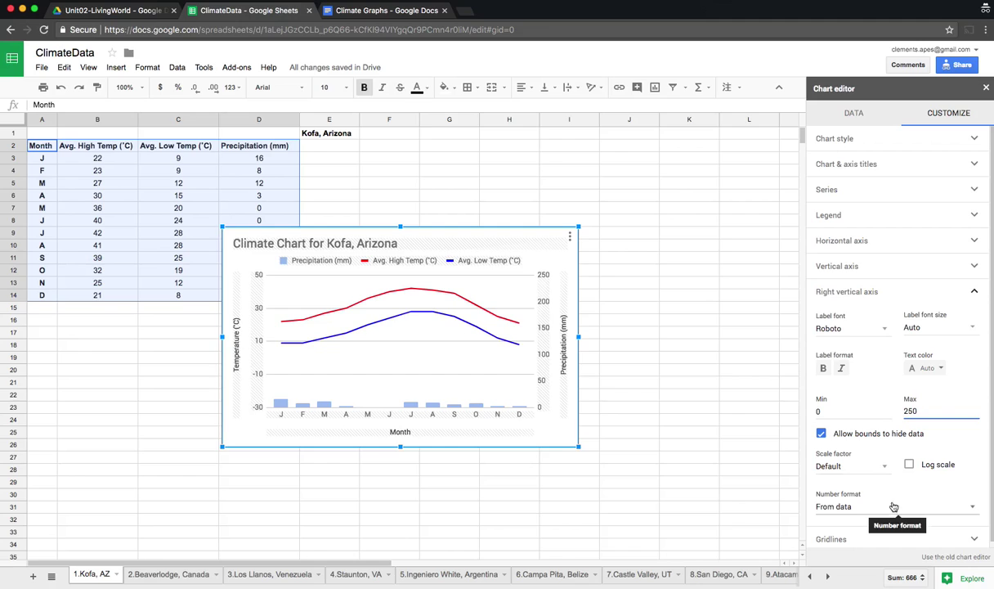
{"action": "scroll", "coordinate": [870, 495], "scroll_direction": "down", "scroll_amount": 1}
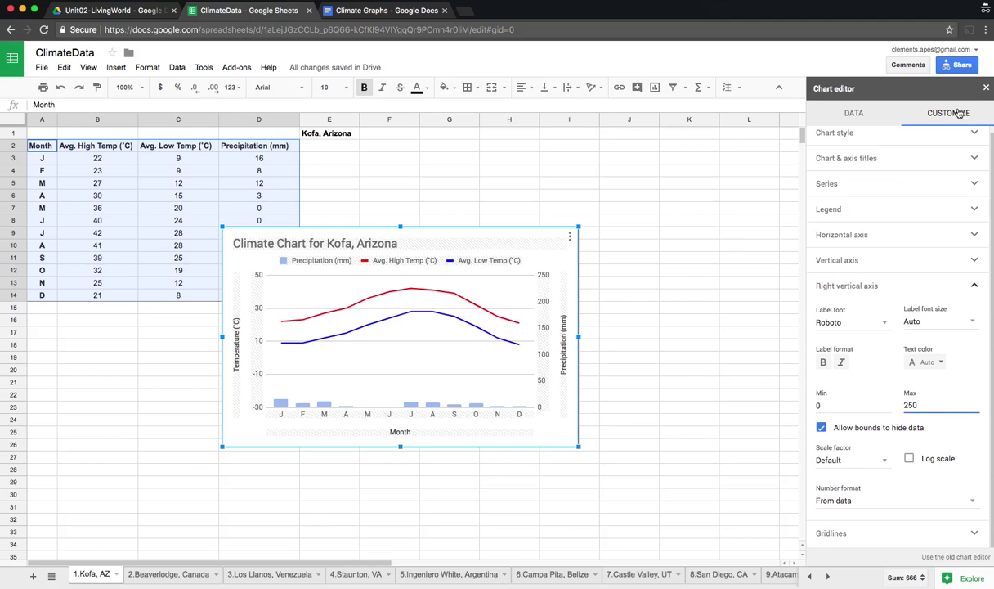
{"action": "key", "text": "Escape"}
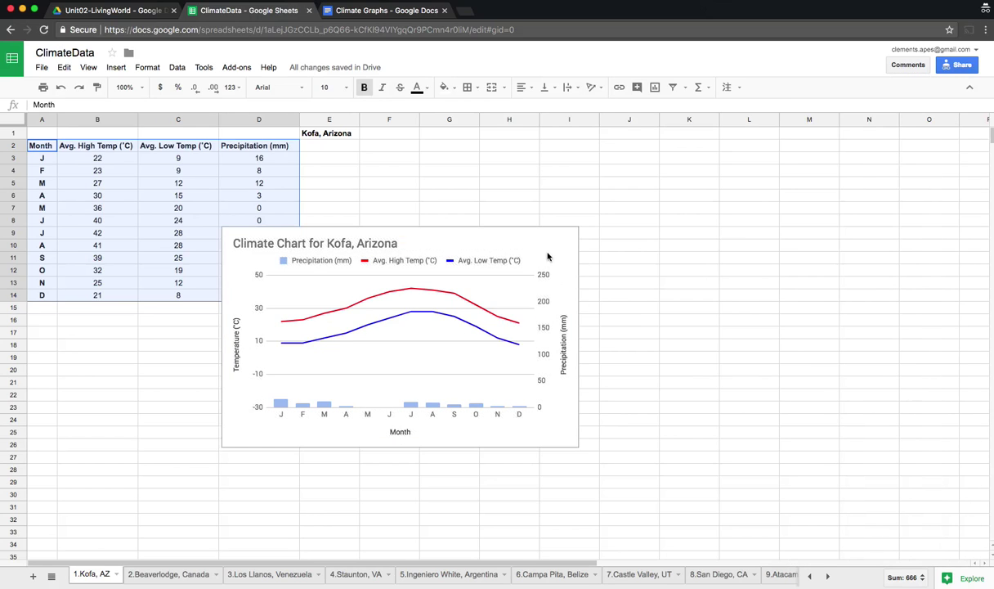
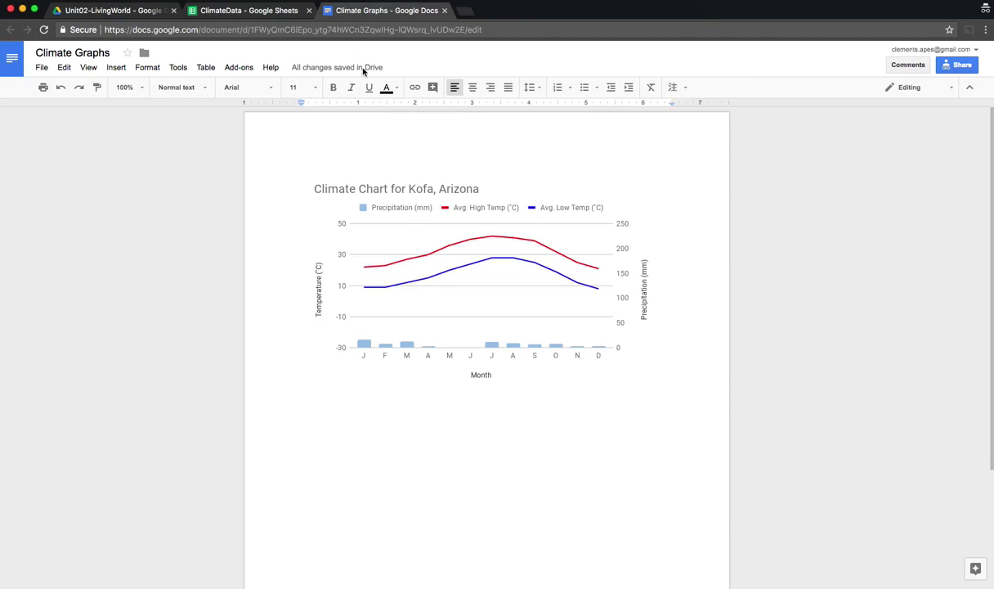
Try to copy the Kofa, Arizona climate chart from the ClimateData spreadsheet.
{"action": "left_click", "coordinate": [266, 11]}
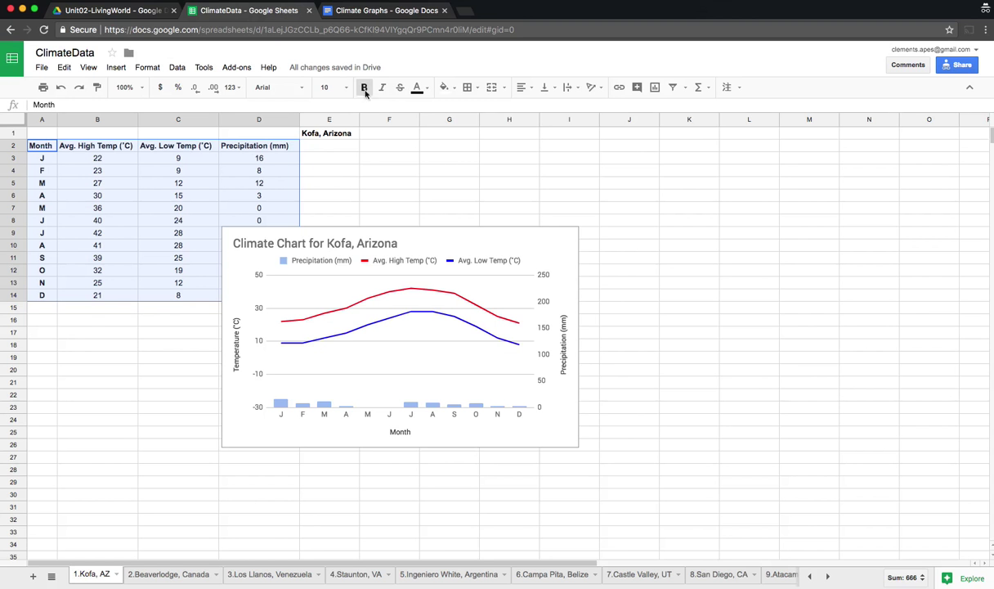
{"action": "left_click", "coordinate": [560, 238]}
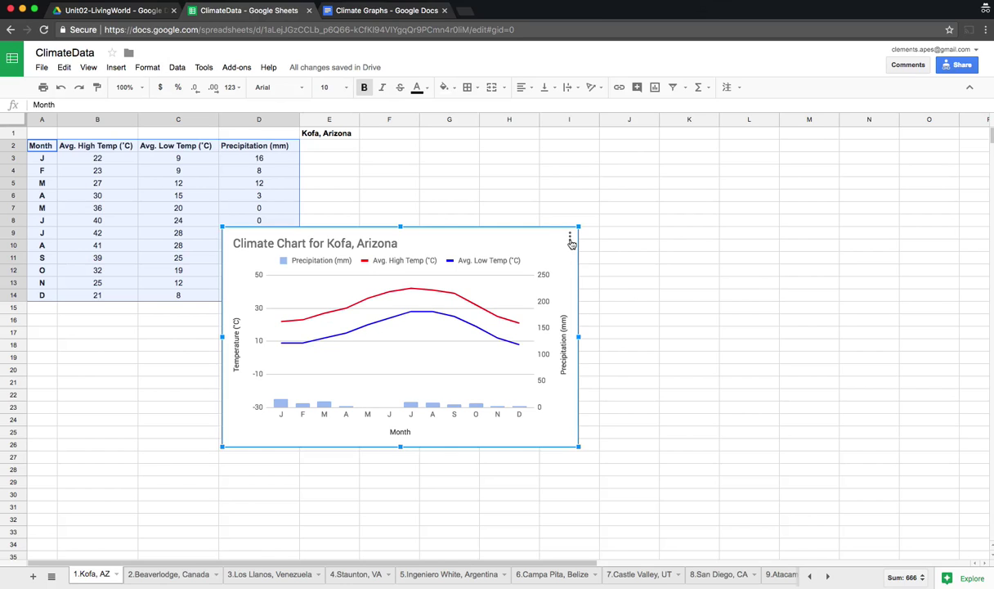
{"action": "left_click", "coordinate": [570, 238]}
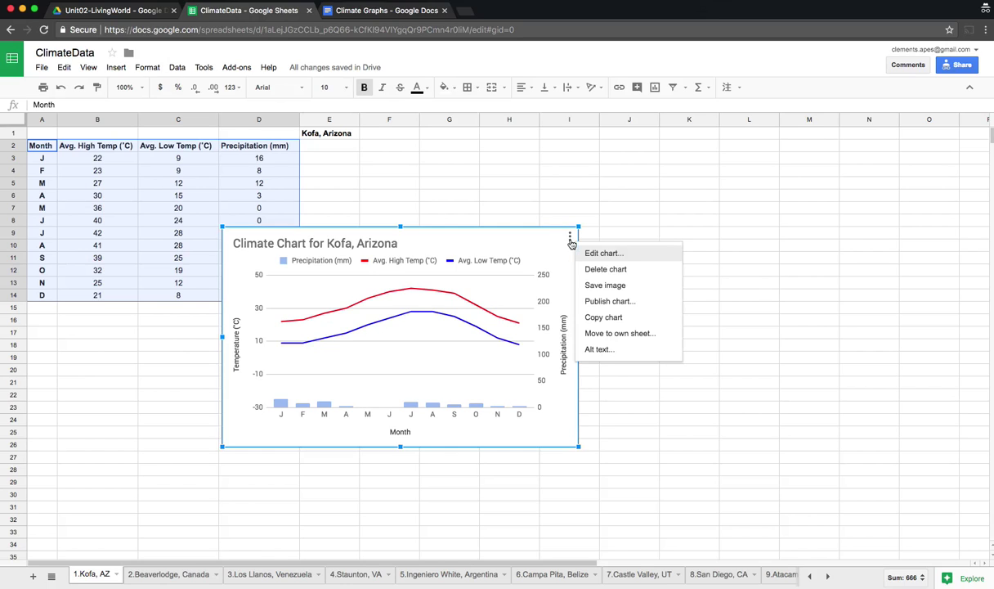
{"action": "left_click", "coordinate": [640, 323]}
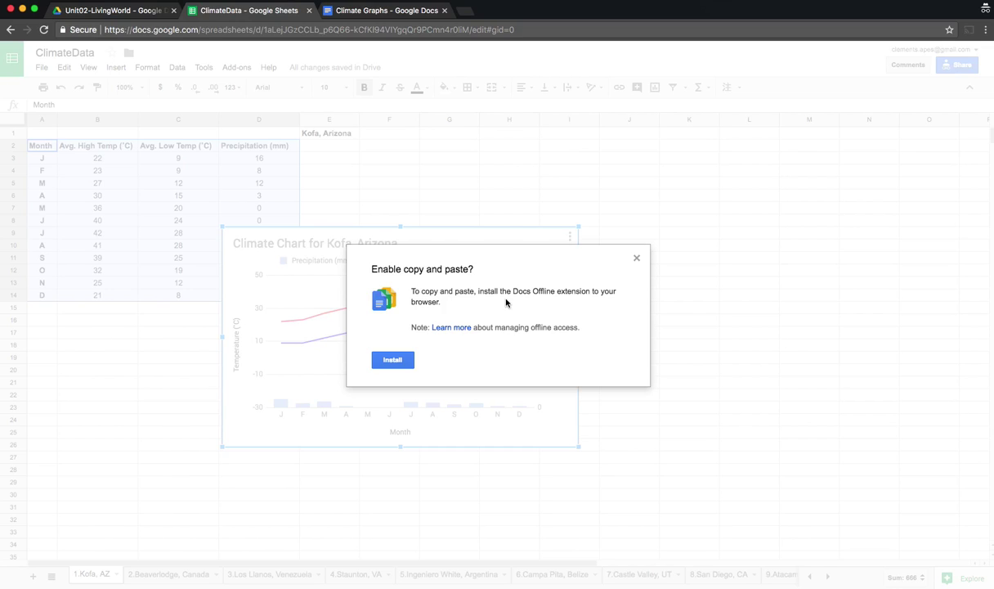
{"action": "left_click", "coordinate": [637, 260]}
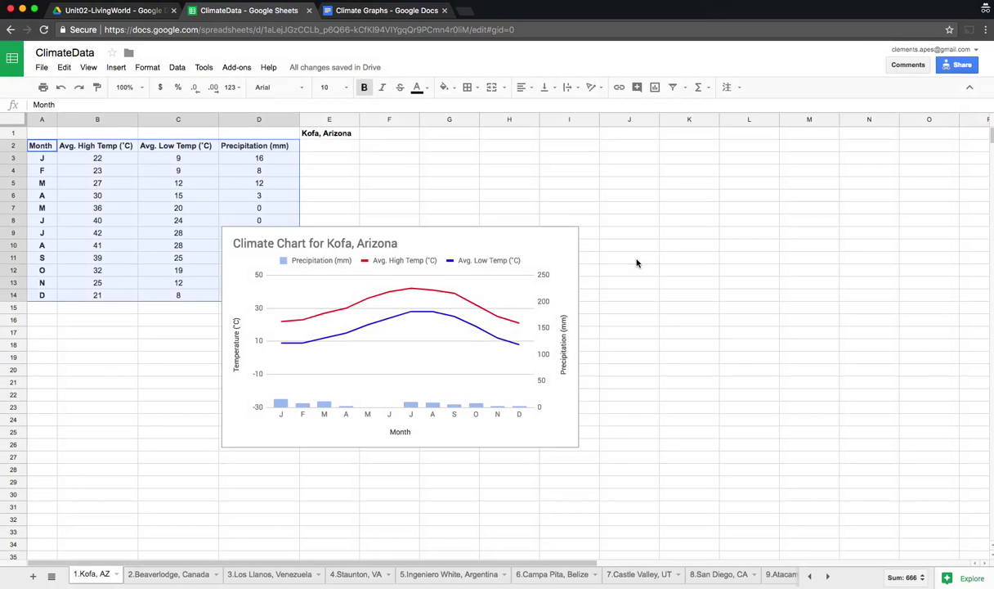
{"action": "left_click", "coordinate": [568, 248]}
{"action": "left_click", "coordinate": [569, 239]}
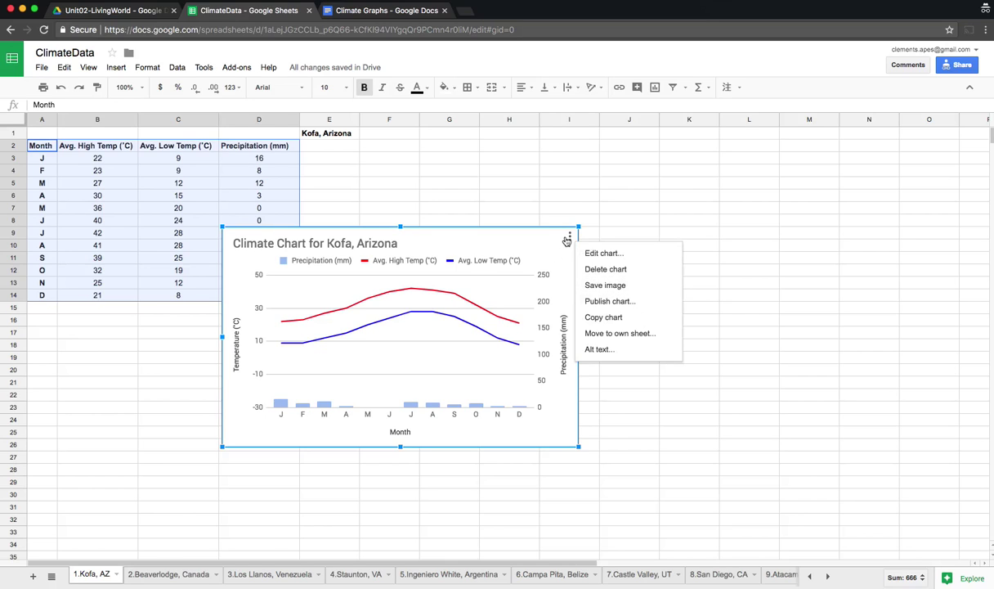
Switch to the Climate Graphs document and copy its shareable link.
{"action": "left_click", "coordinate": [415, 10]}
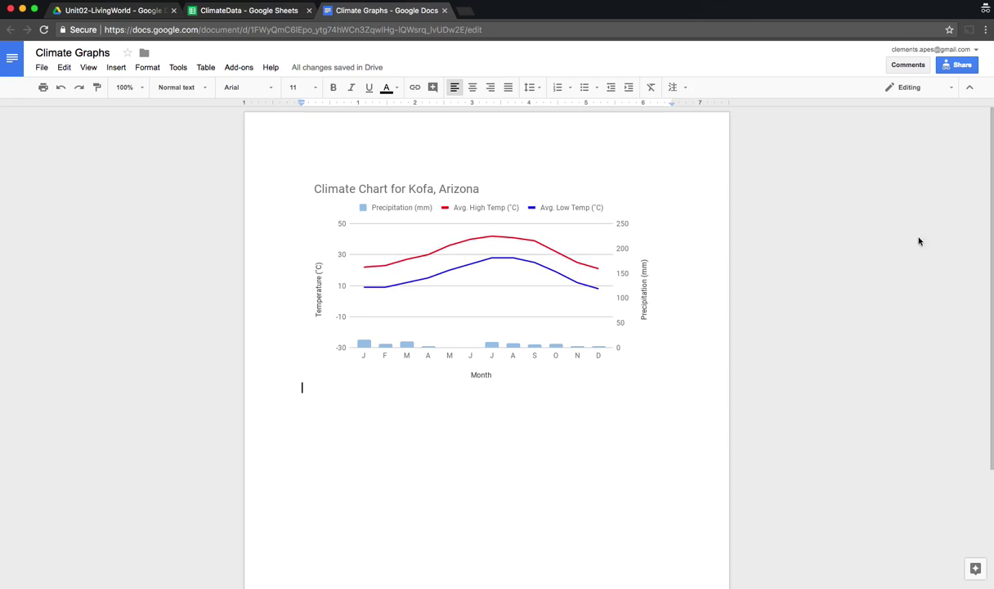
{"action": "left_click", "coordinate": [961, 65]}
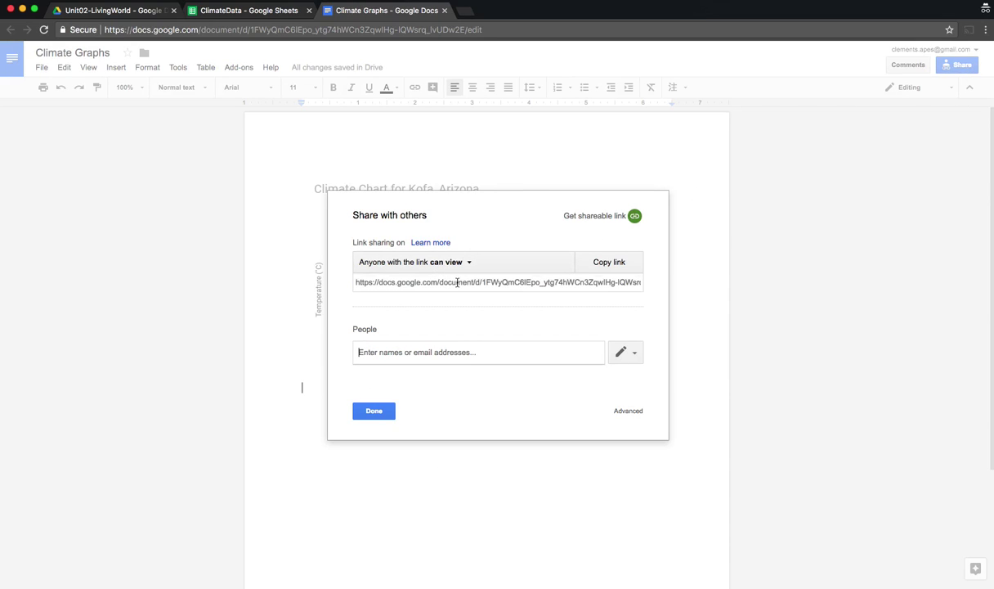
{"action": "left_click", "coordinate": [605, 217]}
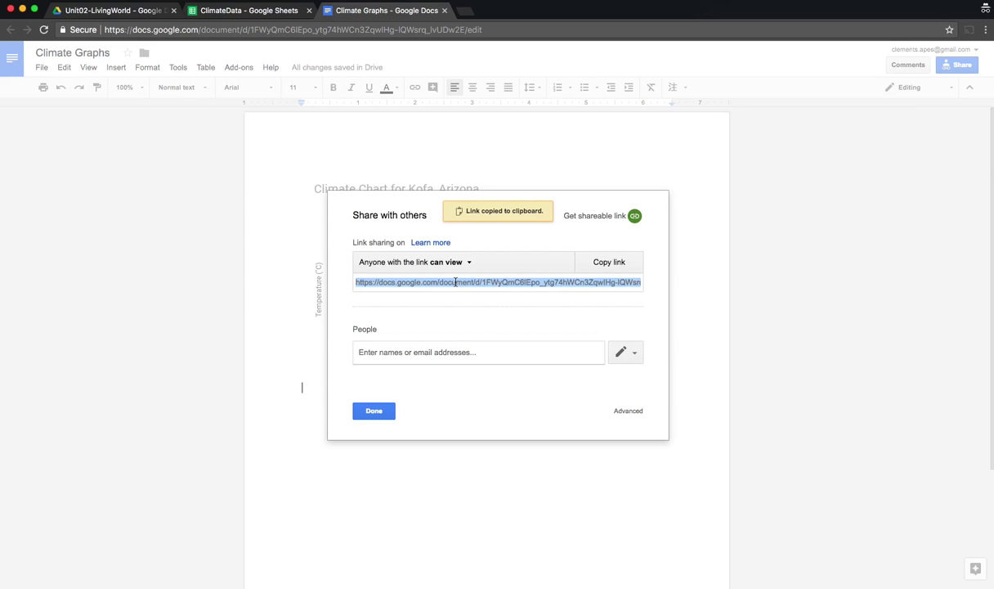
{"action": "right_click", "coordinate": [455, 282]}
{"action": "left_click", "coordinate": [476, 303]}
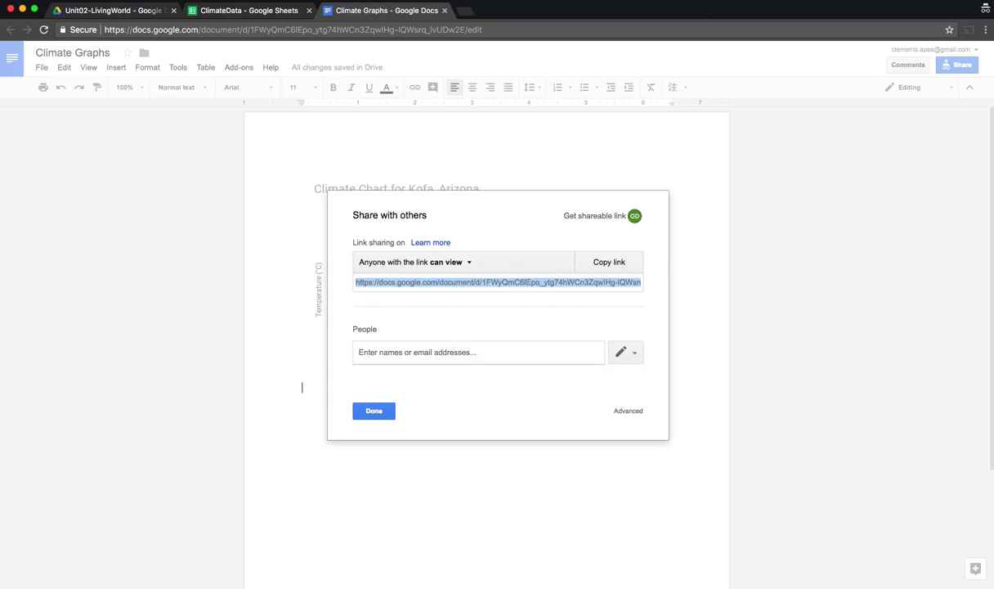
Switch to the Matching Biomes quiz in Safari, enlarge its window and paste the document link as the Question 2 answer.
{"action": "key", "text": "super+Tab"}
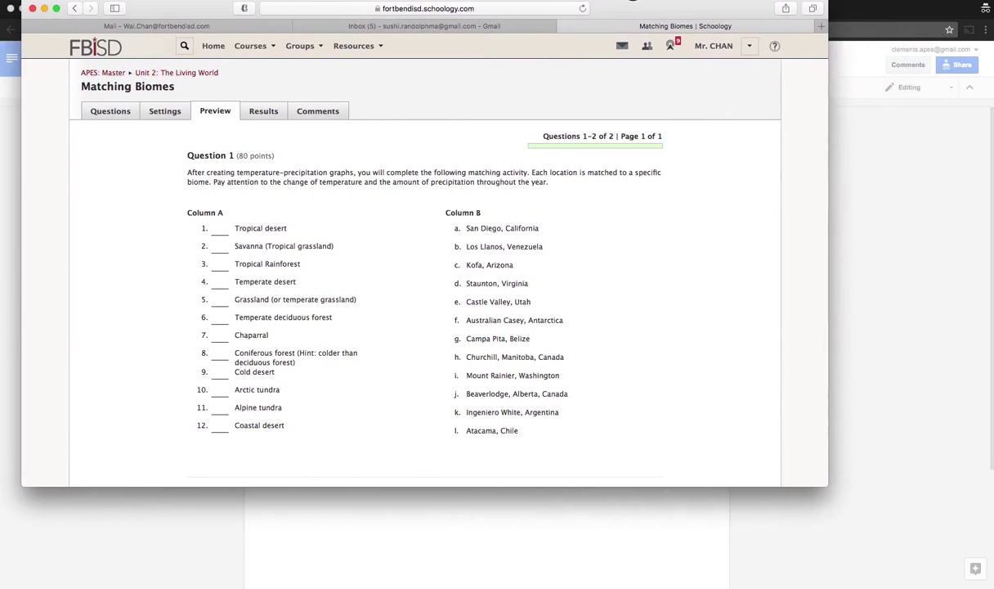
{"action": "left_click_drag", "start_coordinate": [824, 485], "coordinate": [845, 546]}
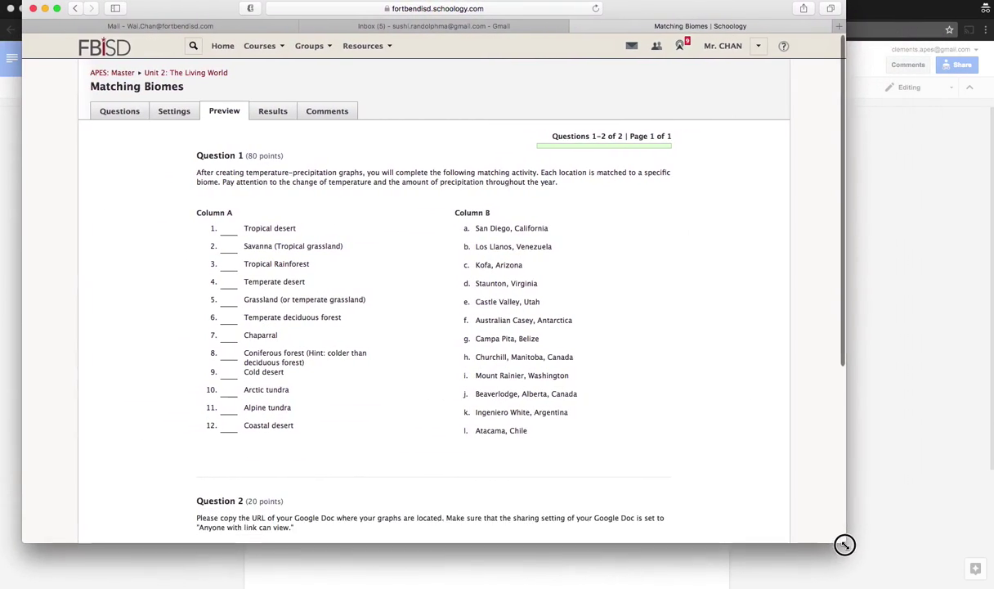
{"action": "scroll", "coordinate": [695, 408], "scroll_direction": "down", "scroll_amount": 5}
{"action": "left_click", "coordinate": [501, 425]}
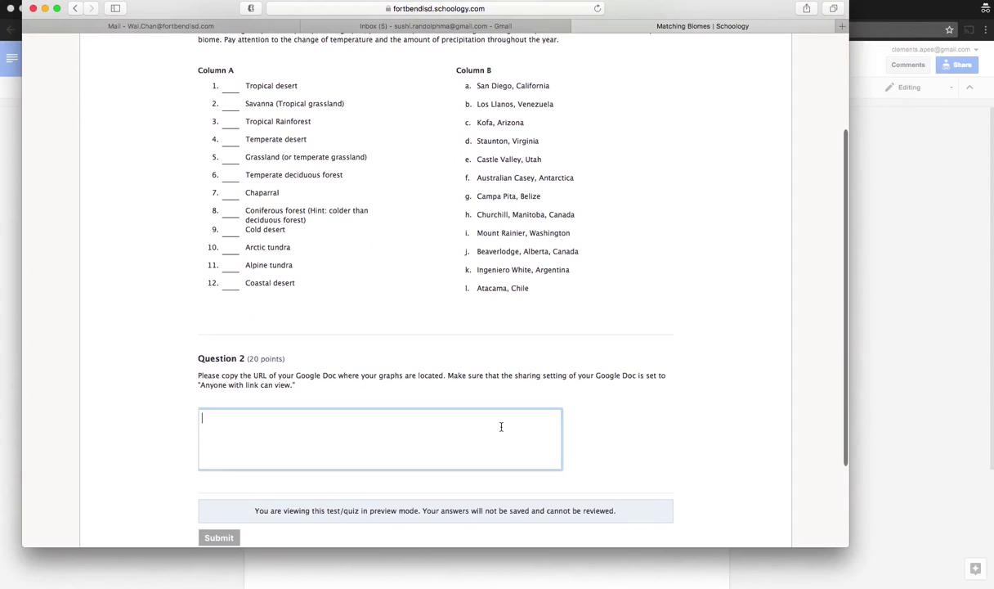
{"action": "key", "text": "super+v"}
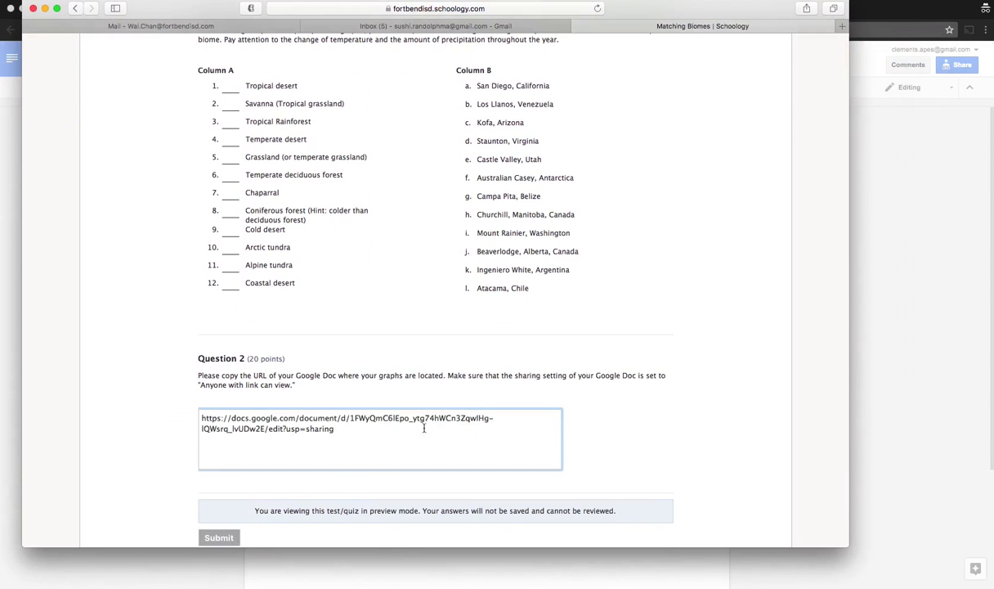
Close the Gmail inbox page beside the quiz and move the quiz window away from the Climate Graphs document.
{"action": "scroll", "coordinate": [535, 365], "scroll_direction": "up", "scroll_amount": 3}
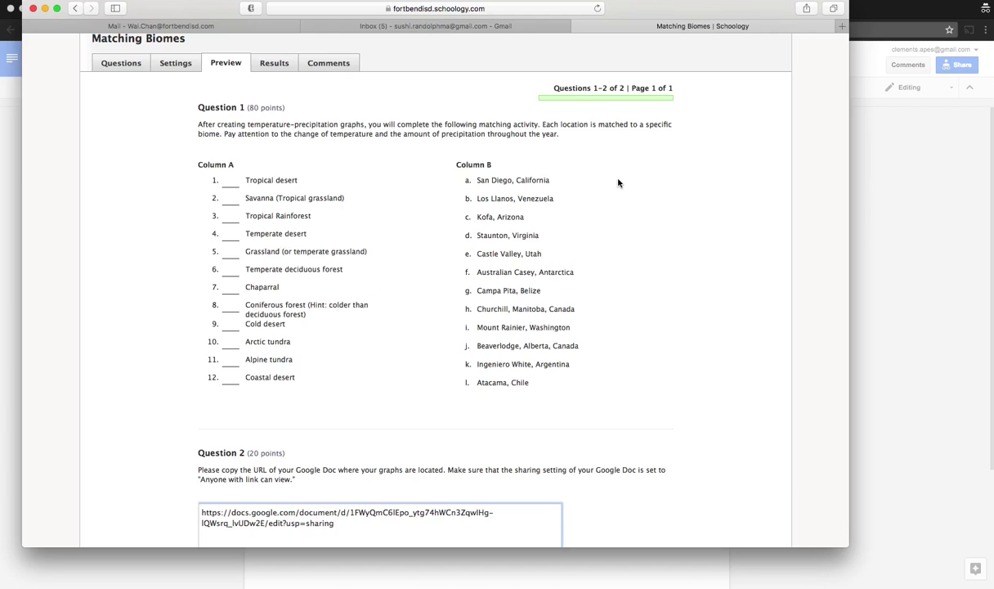
{"action": "left_click", "coordinate": [308, 26]}
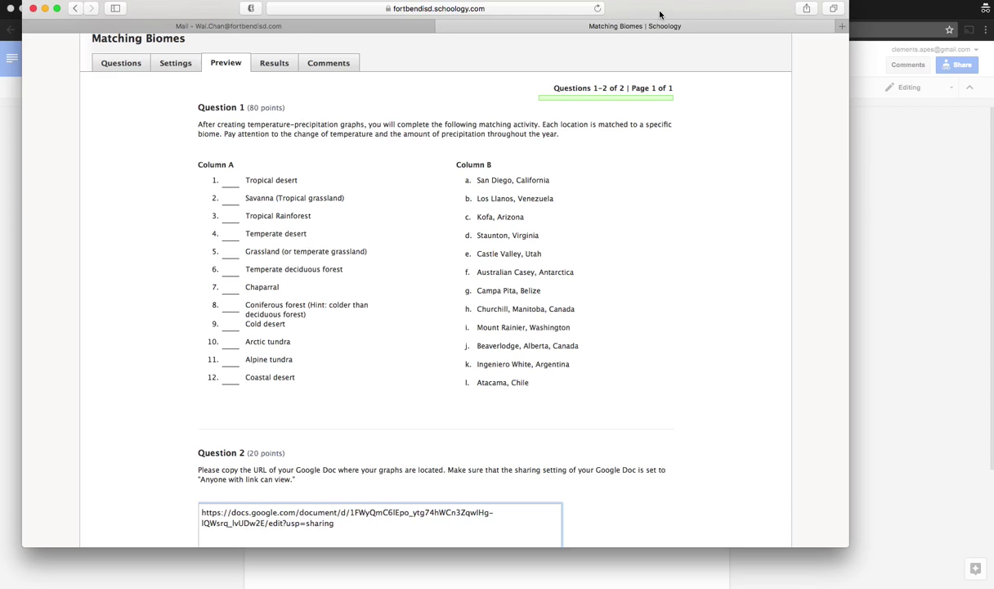
{"action": "left_click_drag", "start_coordinate": [659, 14], "coordinate": [1, 155]}
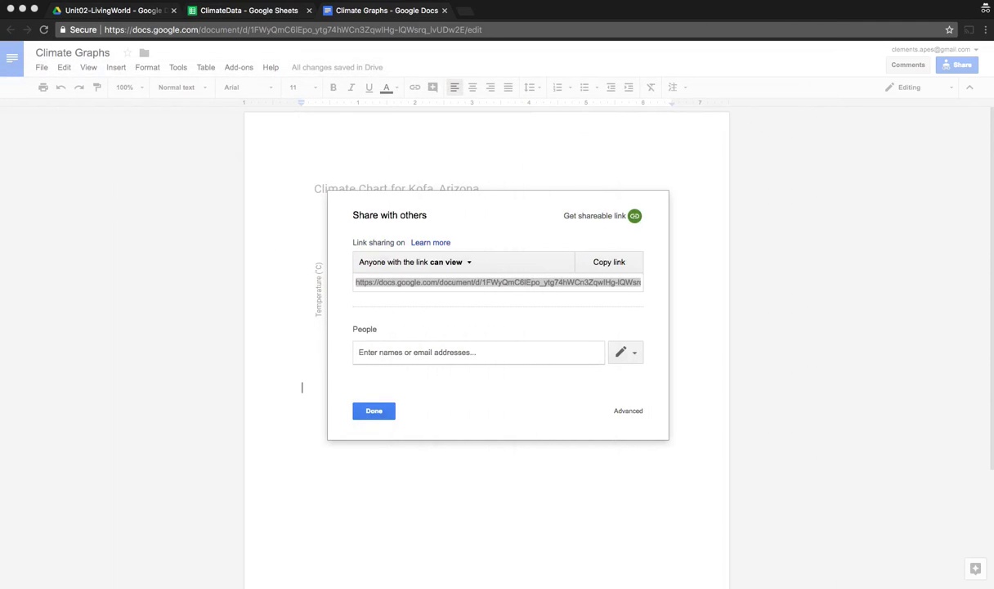